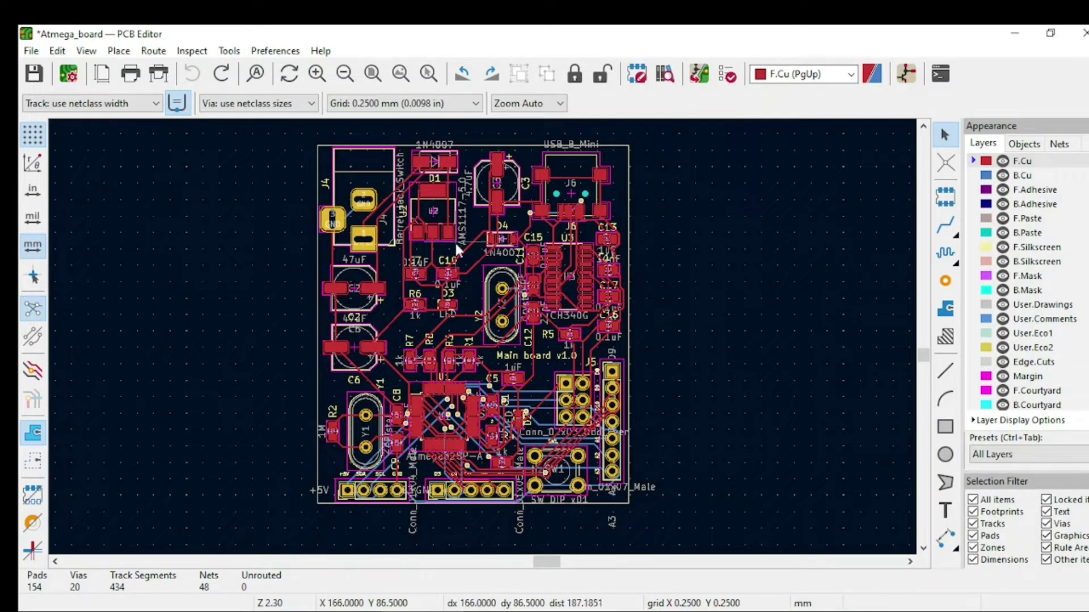
Step: Open and close the properties of the J4 barrel jack footprint
click(372, 187)
double_click(372, 187)
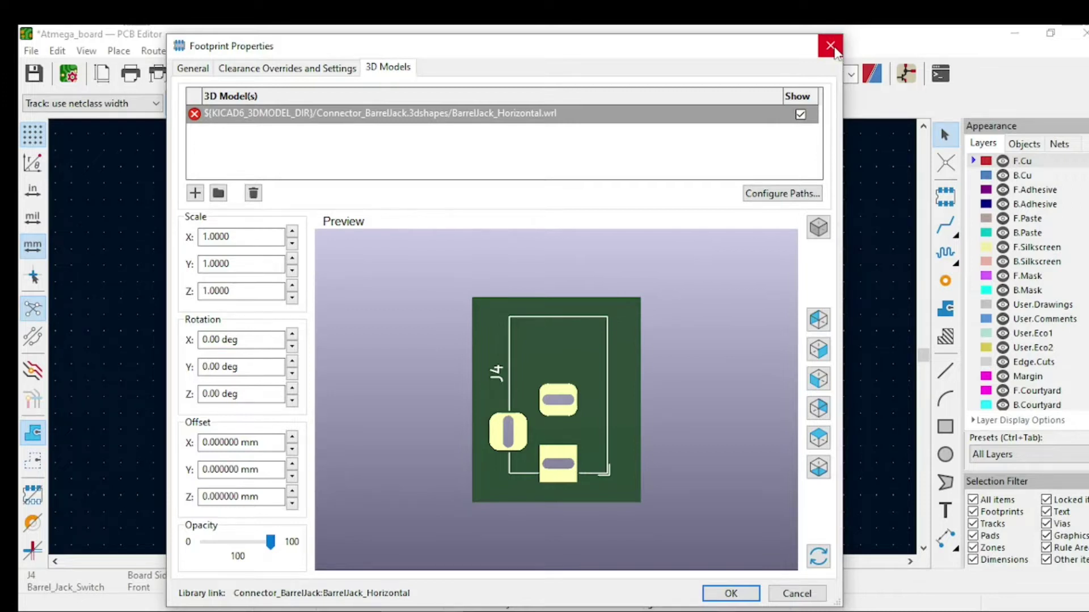
click(831, 46)
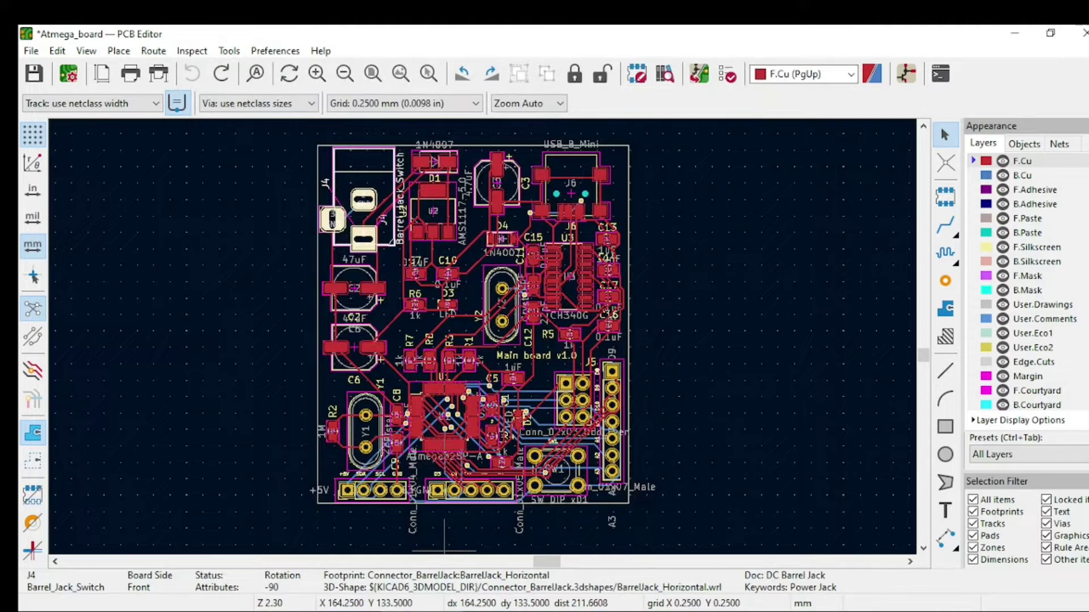
Step: Google 'components search engine' in a new Chrome tab
key(alt+Tab)
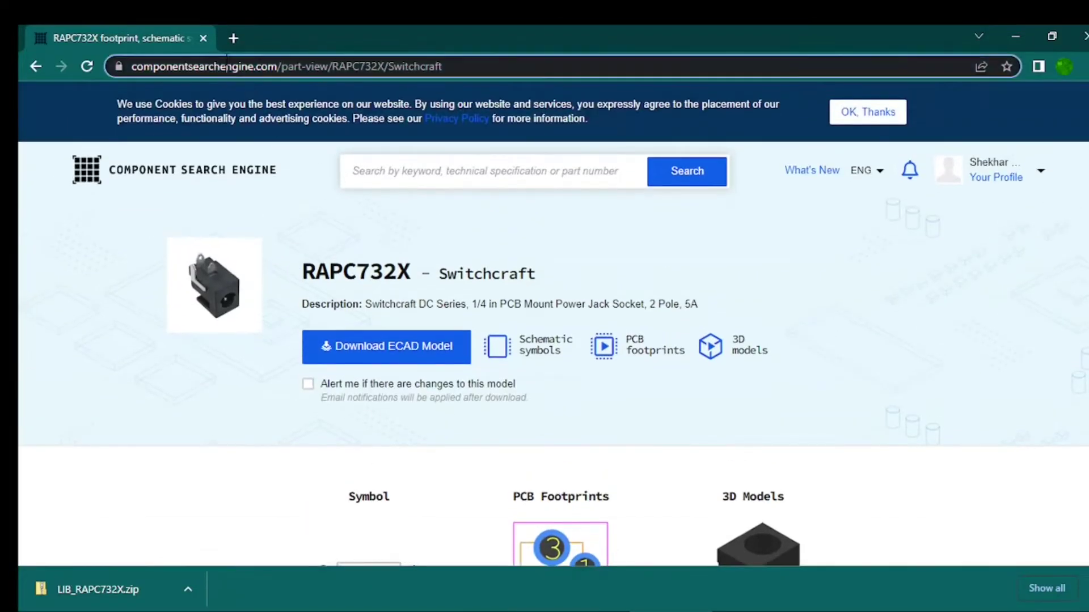
click(320, 65)
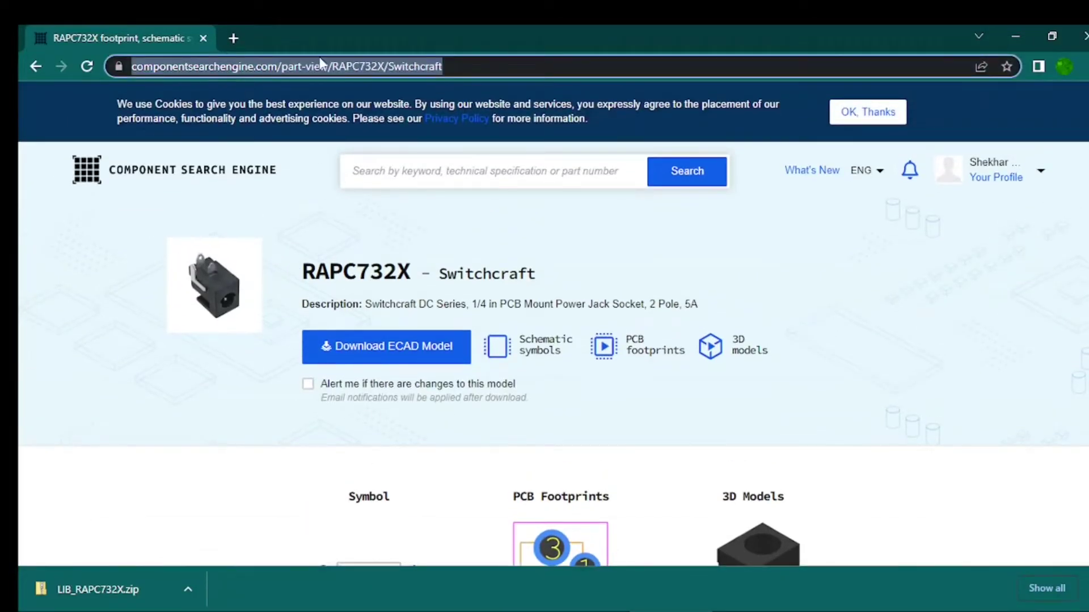
click(236, 39)
click(448, 334)
text(co)
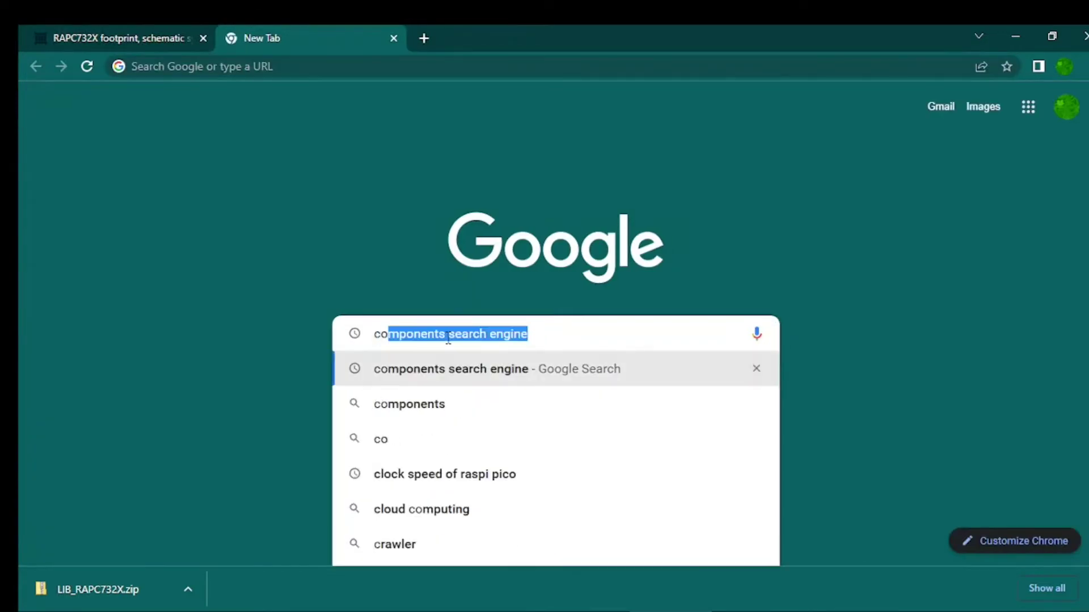
text(mponent)
key(BackSpace)
key(Down)
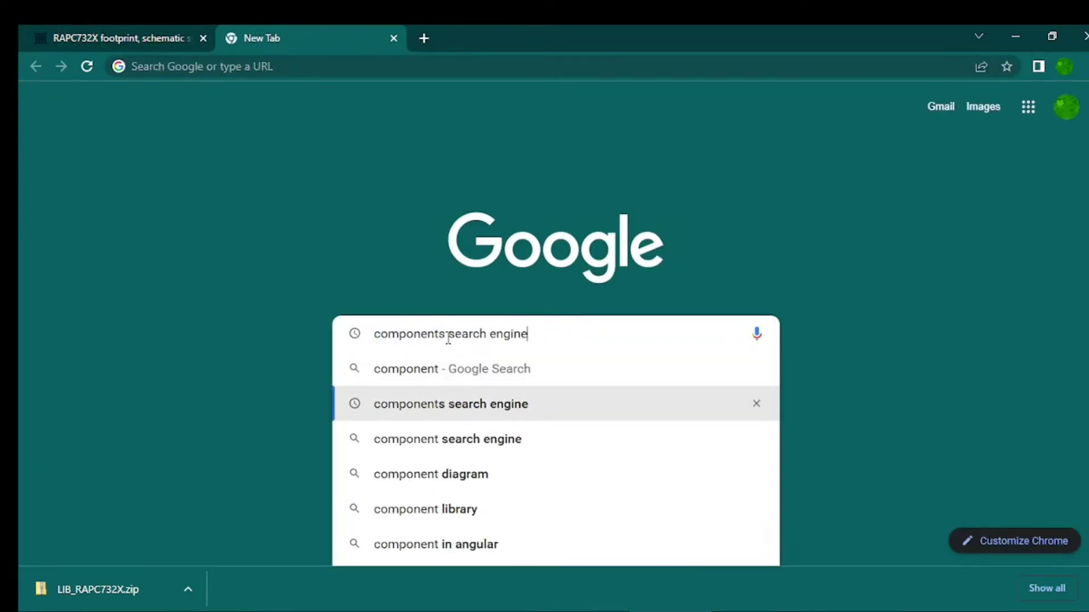
key(Return)
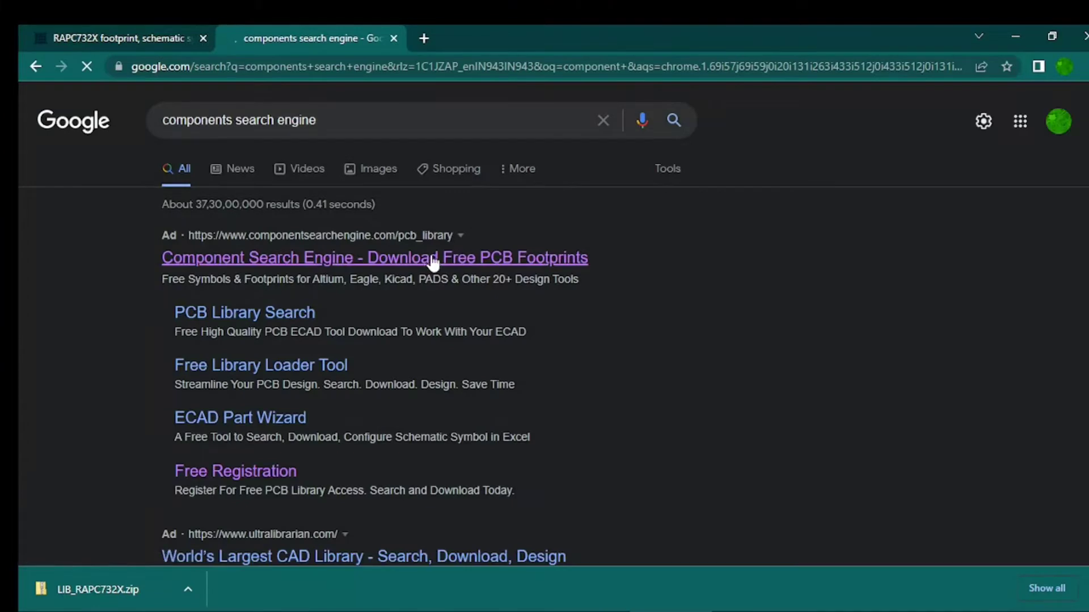
Step: Open the Component Search Engine site and search it for 'dc power jack'
click(429, 266)
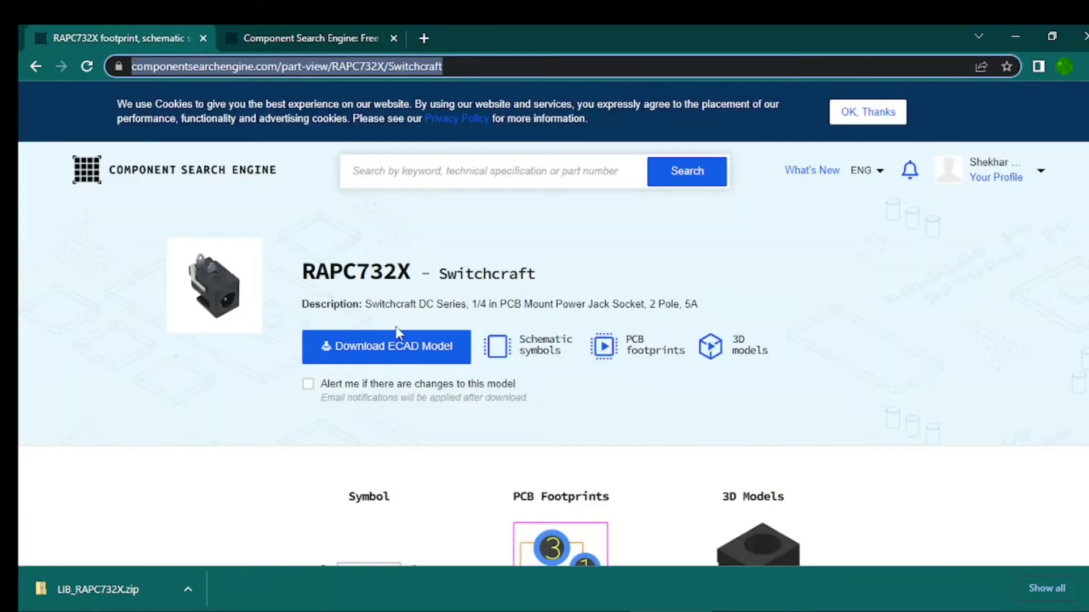
scroll(398, 333, down, 5)
scroll(446, 394, up, 5)
click(407, 175)
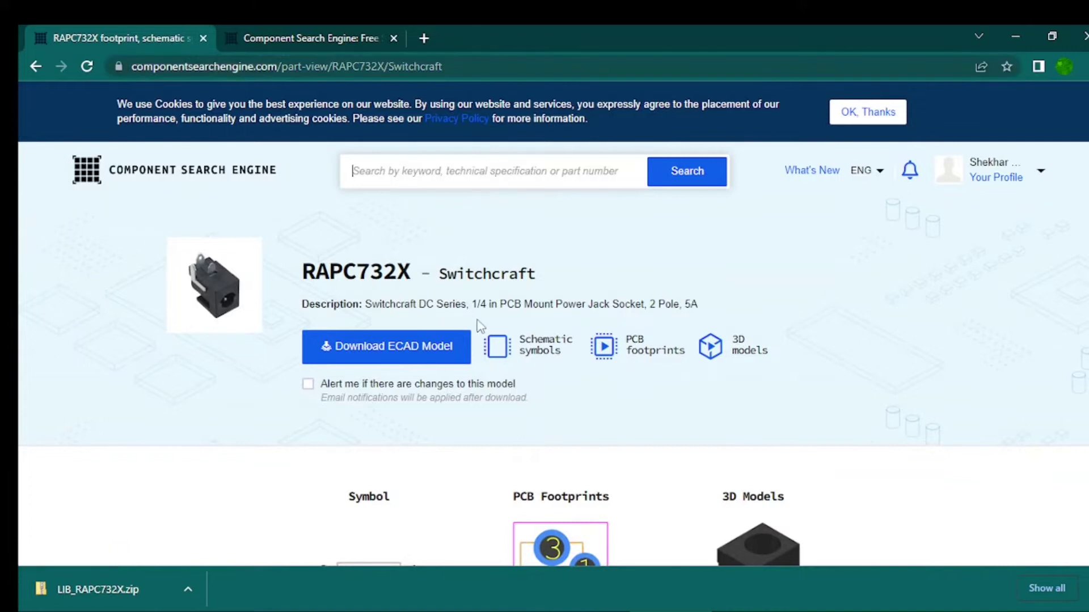
text(d)
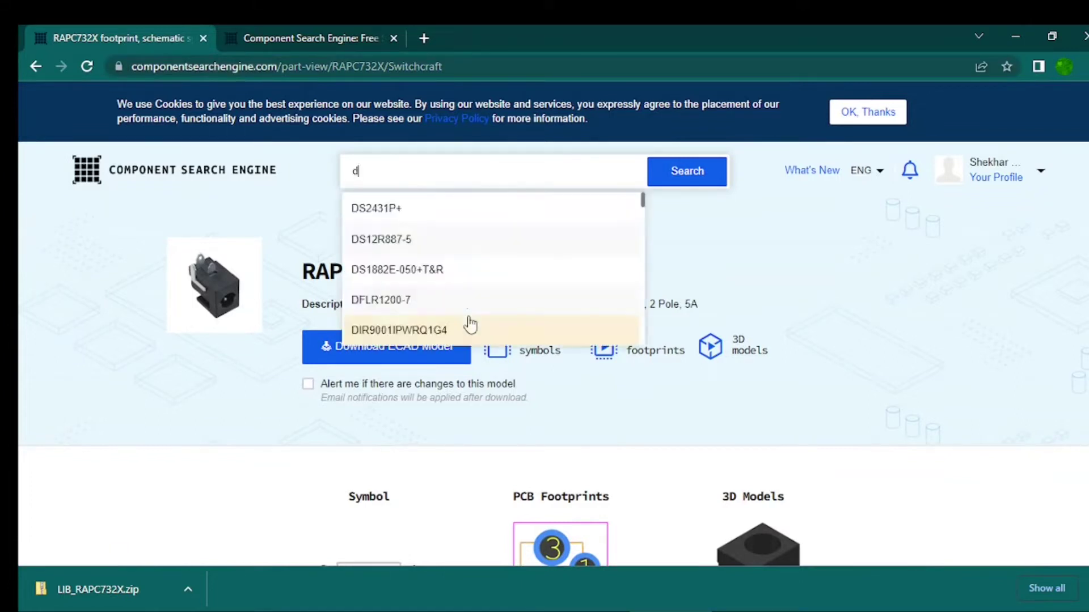
text(c power jack)
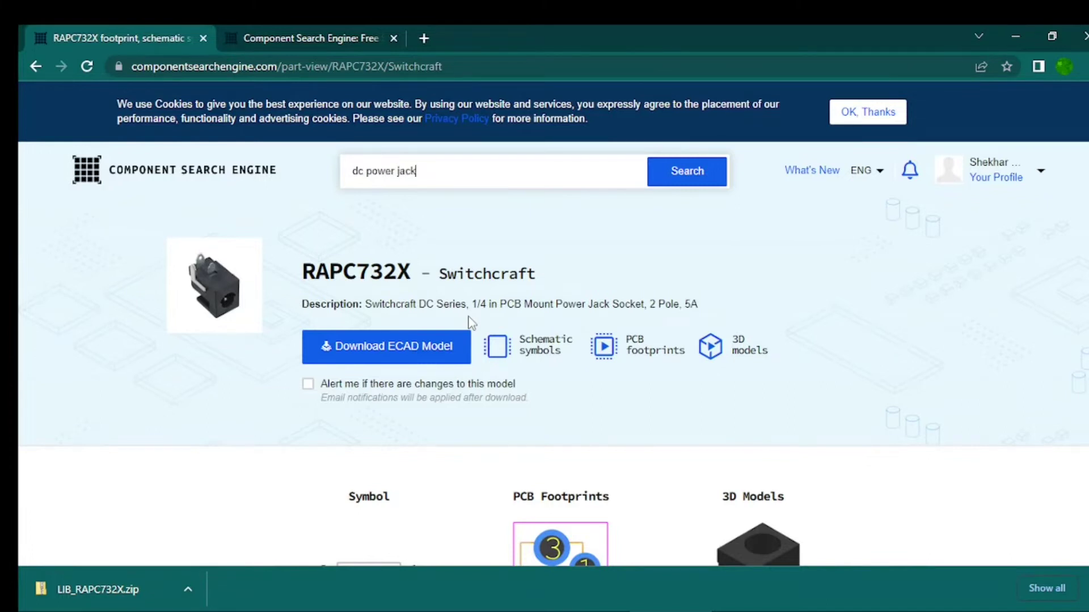
key(Return)
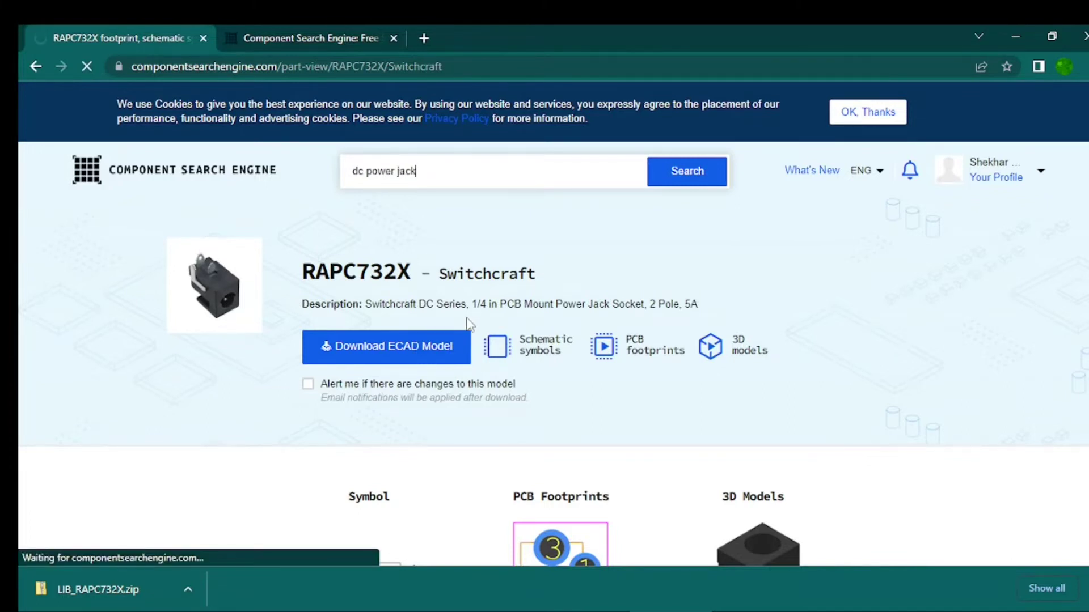
scroll(384, 357, down, 3)
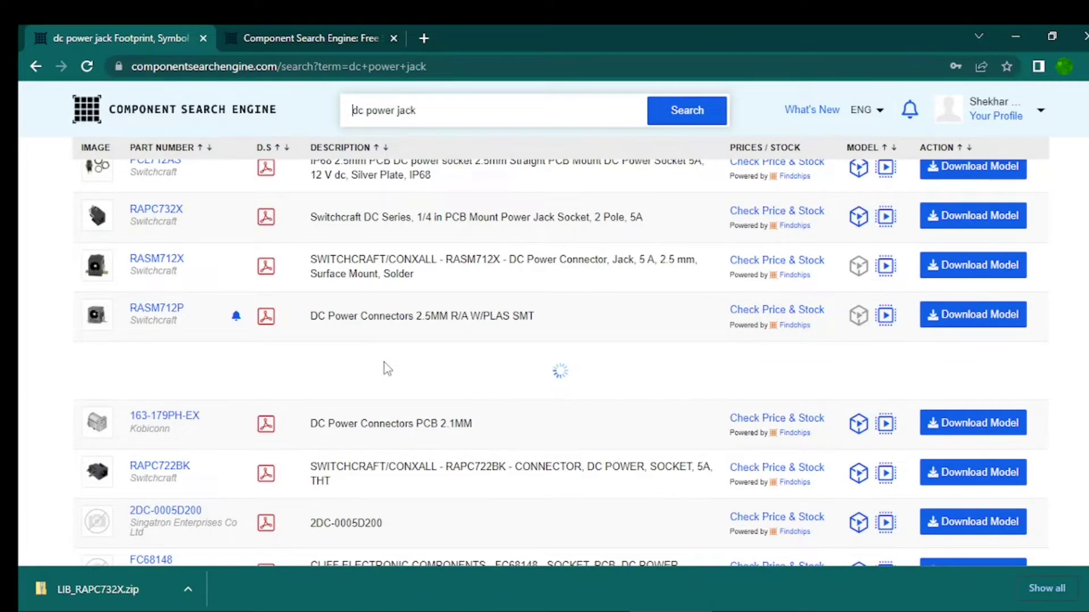
scroll(215, 374, down, 5)
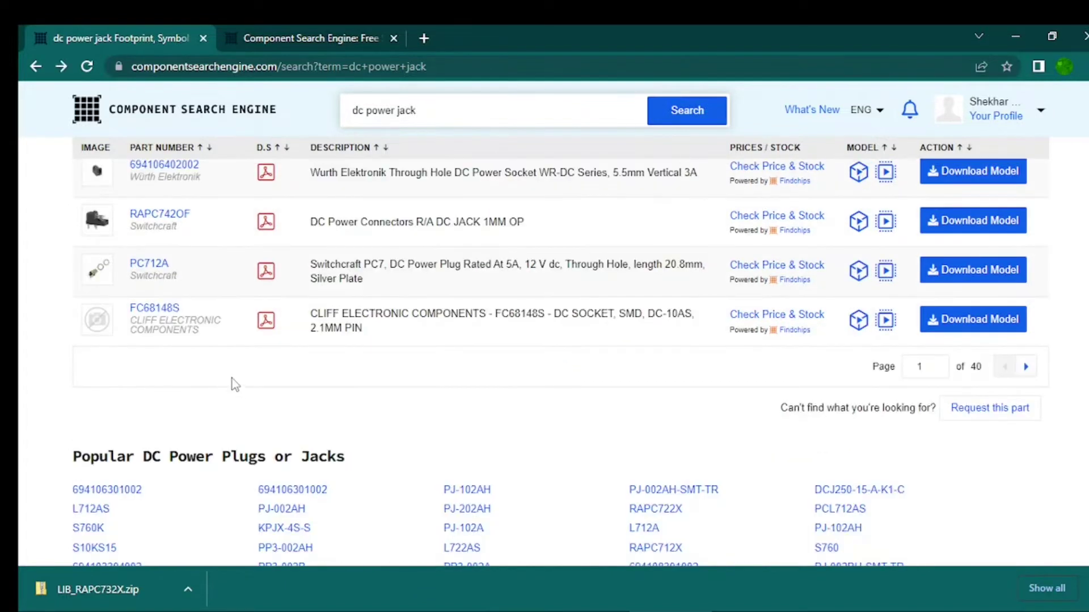
scroll(232, 379, up, 3)
scroll(234, 383, up, 5)
scroll(243, 392, up, 5)
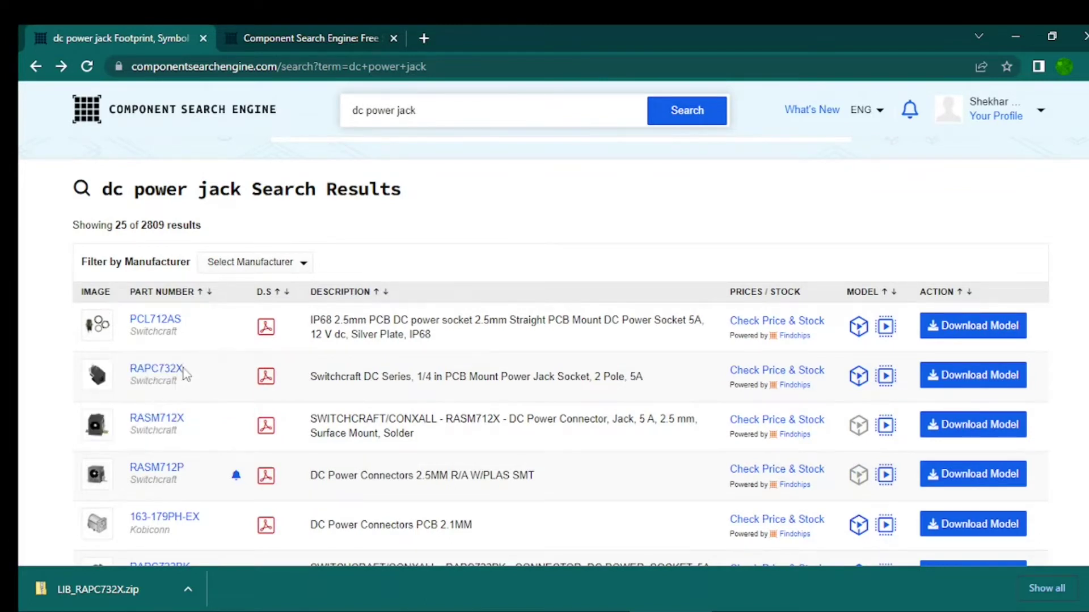
Step: Download the RAPC732X ECAD model zip using Download Model, then Download ECAD Model
click(993, 384)
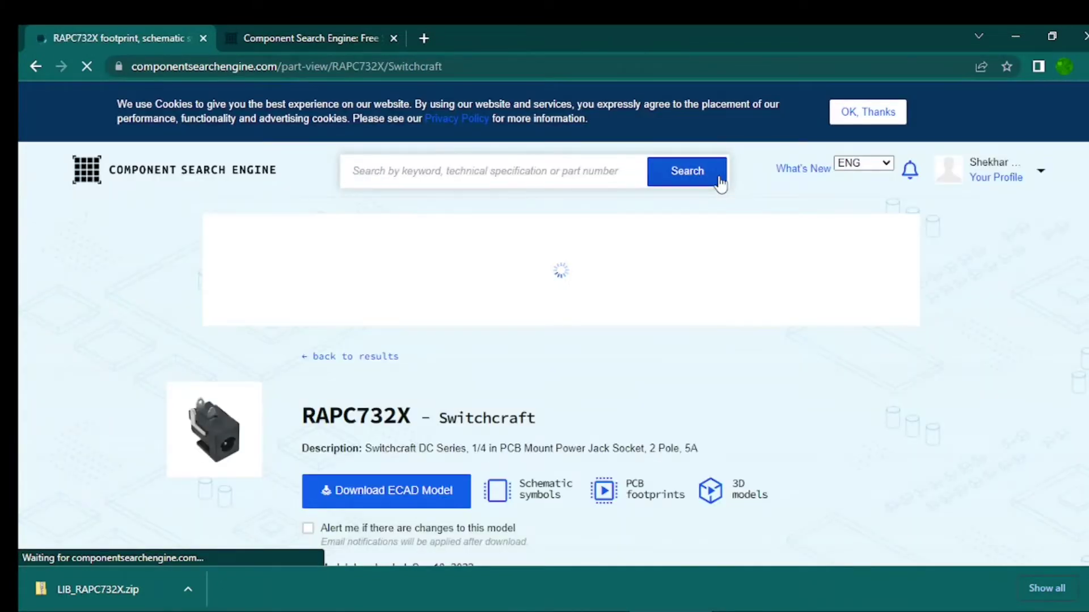
scroll(522, 238, down, 3)
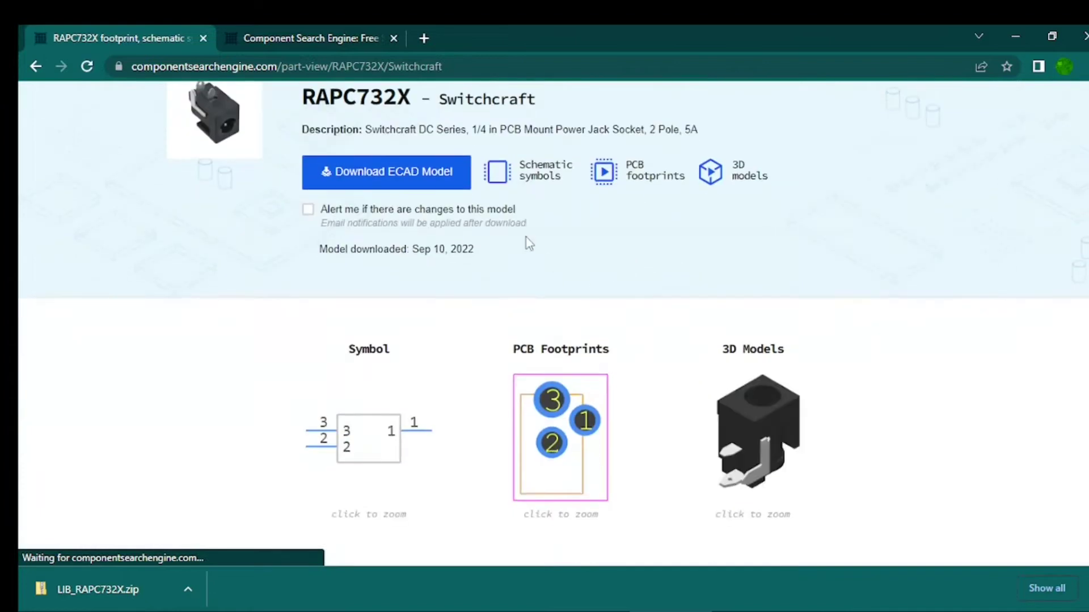
click(405, 189)
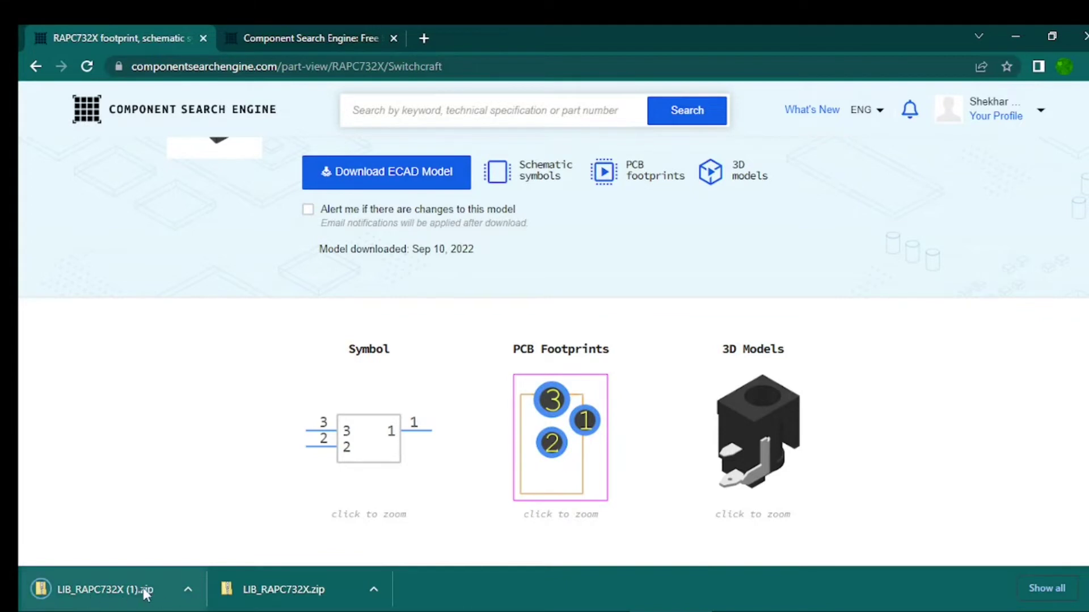
Step: Extract the RAPC732X zip into LIB_RAPC732X (1), then close the Explorer windows
click(186, 584)
click(231, 536)
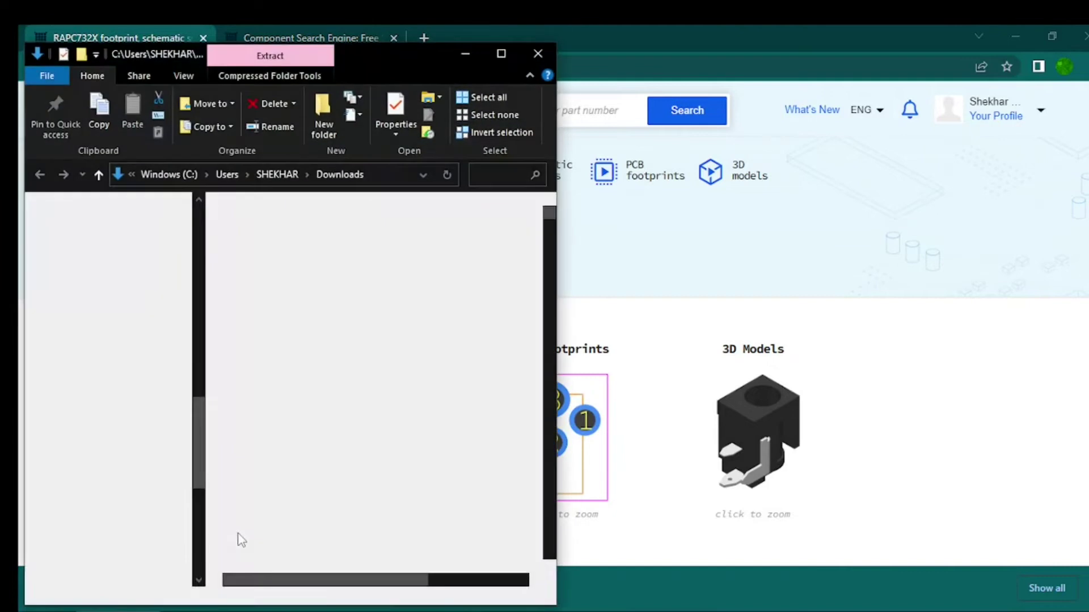
right_click(300, 400)
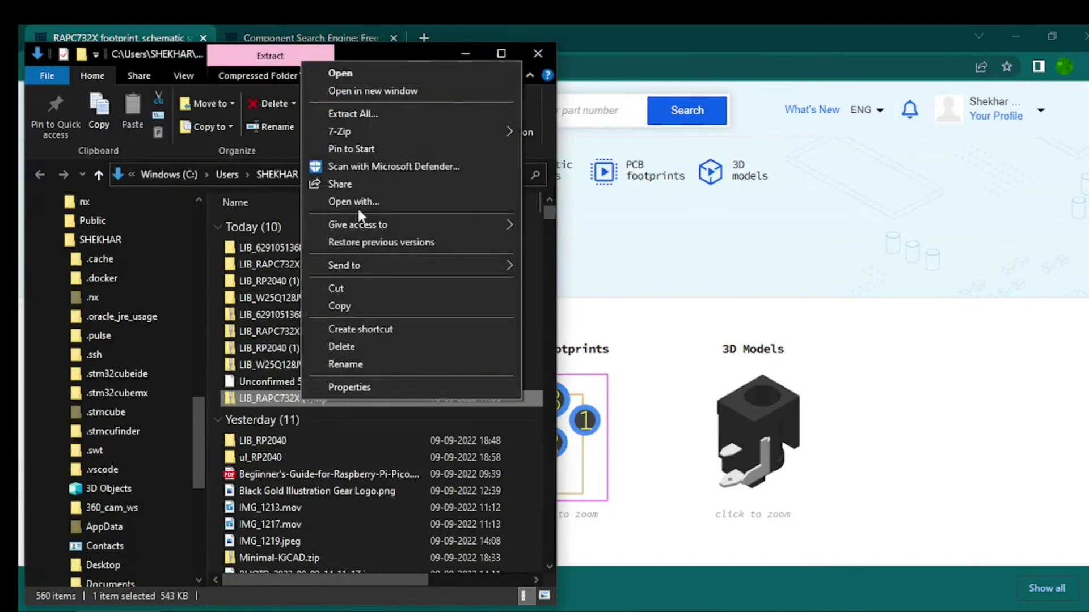
click(378, 112)
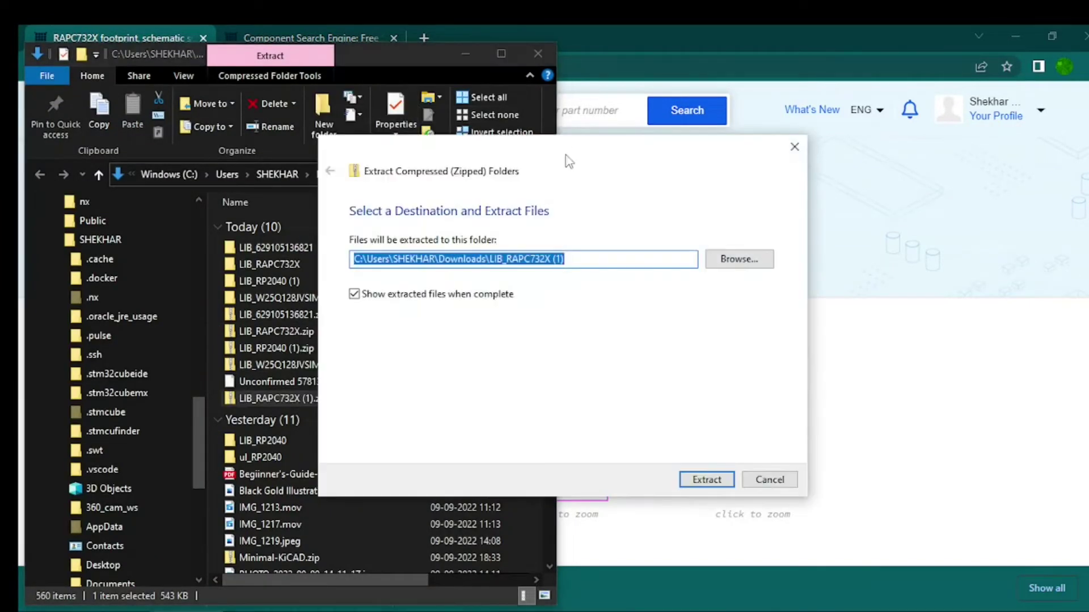
click(719, 481)
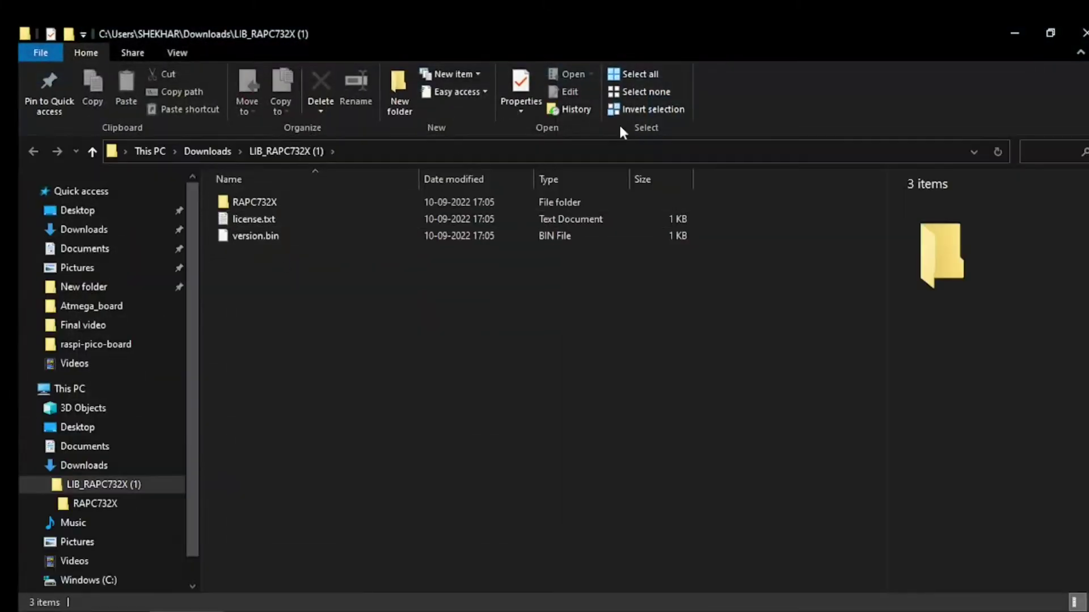
click(1084, 33)
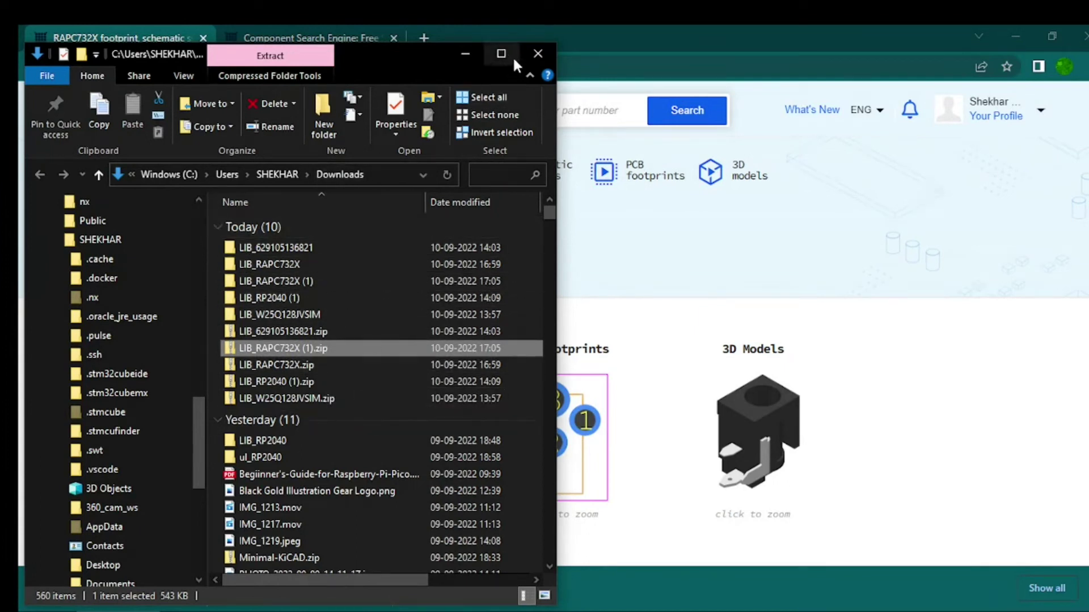
click(537, 53)
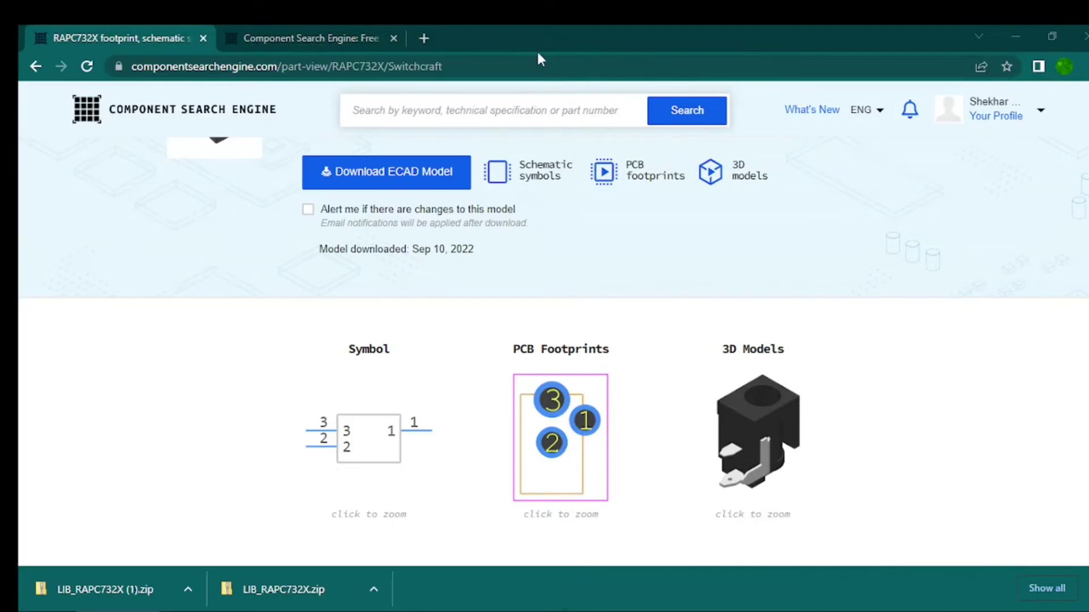
Step: Bring up the board and open the J4 barrel jack's footprint properties
click(1026, 41)
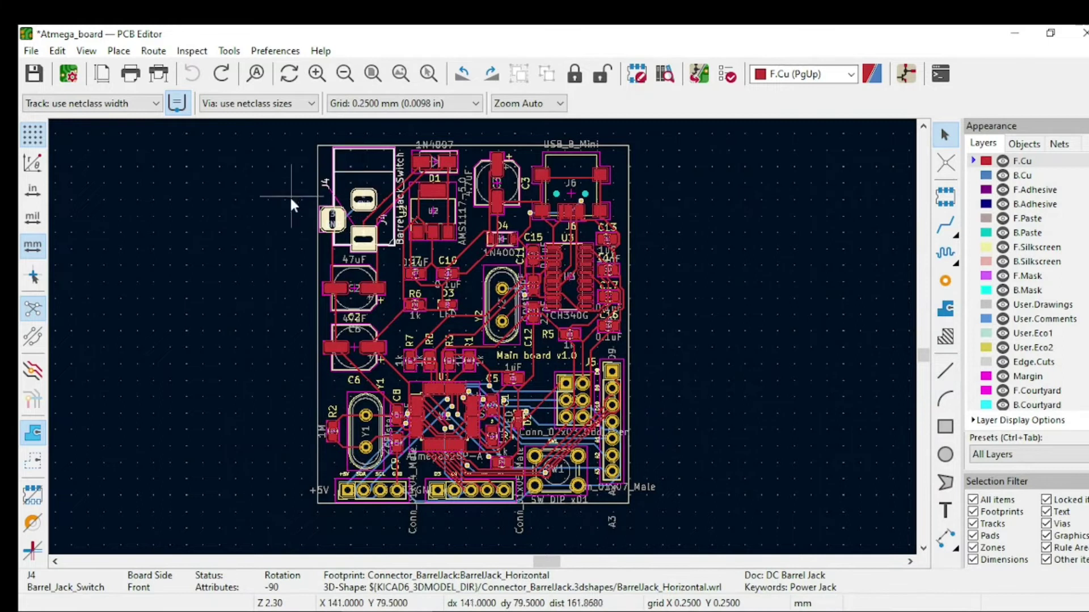
scroll(289, 204, up, 4)
click(481, 336)
scroll(481, 337, down, 5)
click(507, 307)
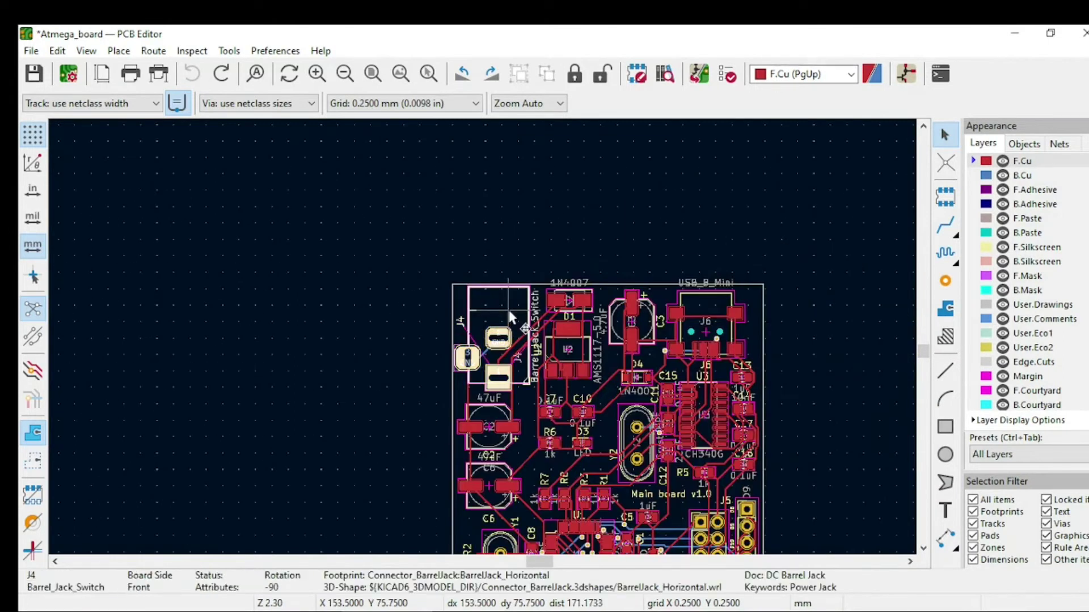
double_click(510, 316)
mouse_move(609, 406)
mouse_down()
mouse_move(511, 317)
mouse_move(450, 377)
mouse_move(494, 236)
mouse_move(550, 502)
mouse_move(559, 349)
mouse_up()
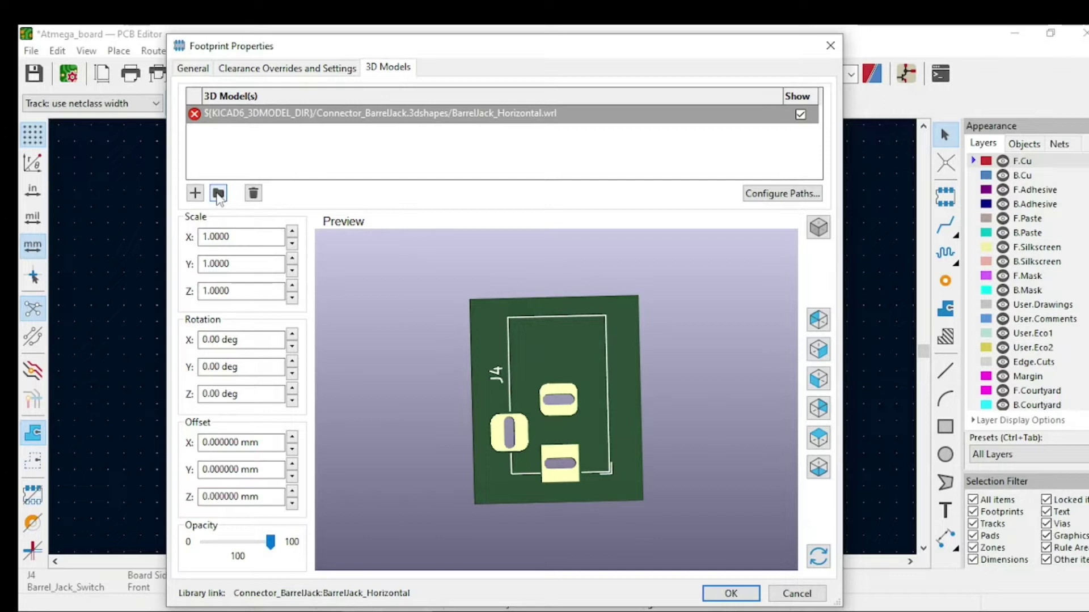
Step: Choose LIB_RAPC732X (1)/RAPC732X/3D/RAPC732X.stp as J4's 3D model file
click(219, 195)
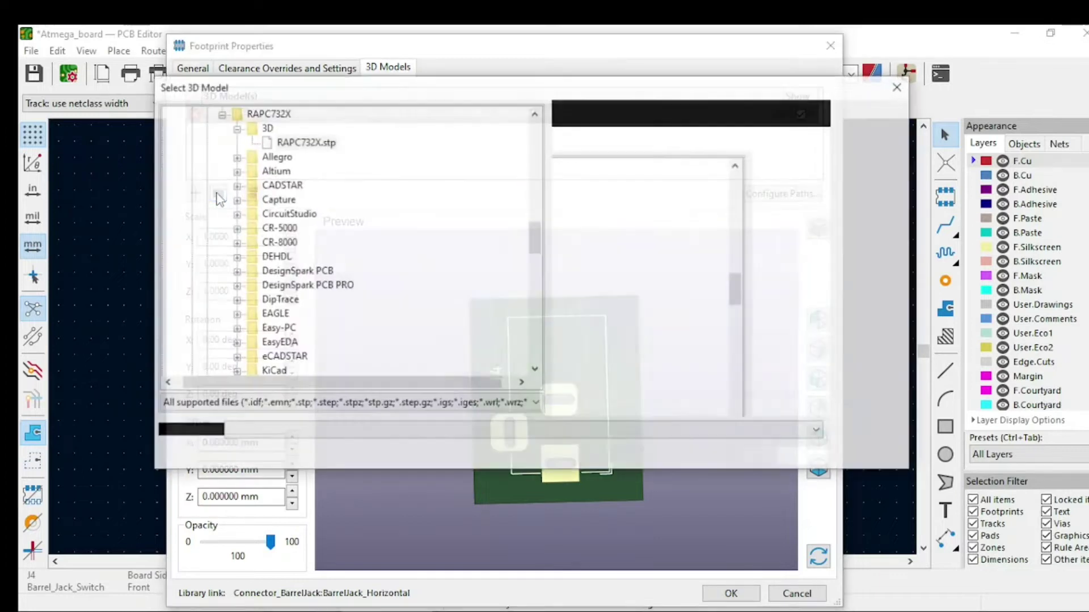
scroll(239, 226, up, 5)
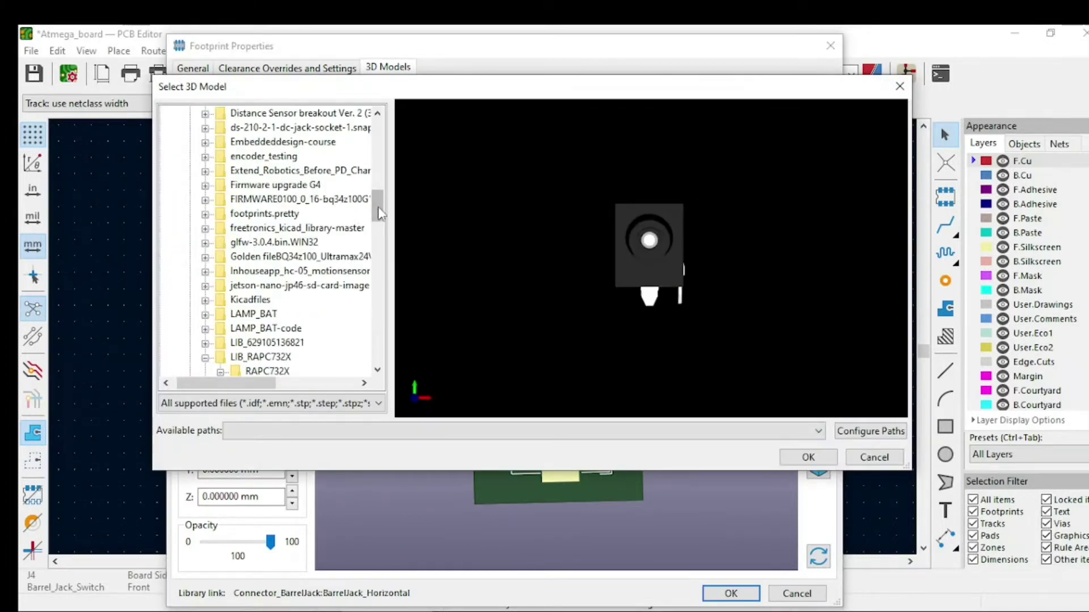
mouse_move(374, 205)
mouse_down()
mouse_move(370, 129)
mouse_move(372, 357)
mouse_up()
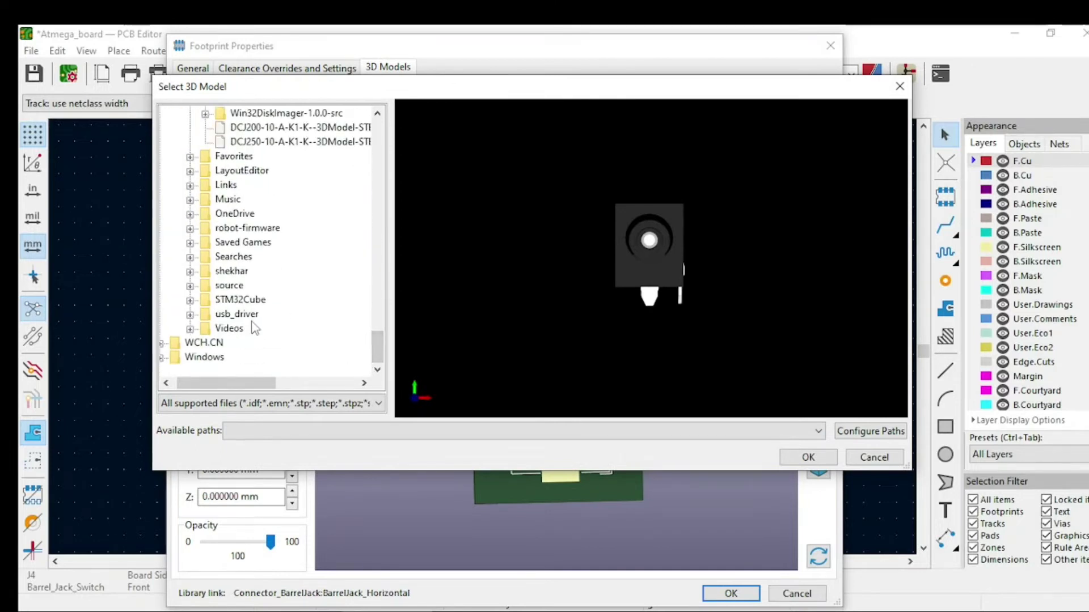
scroll(238, 319, up, 5)
scroll(246, 320, up, 1)
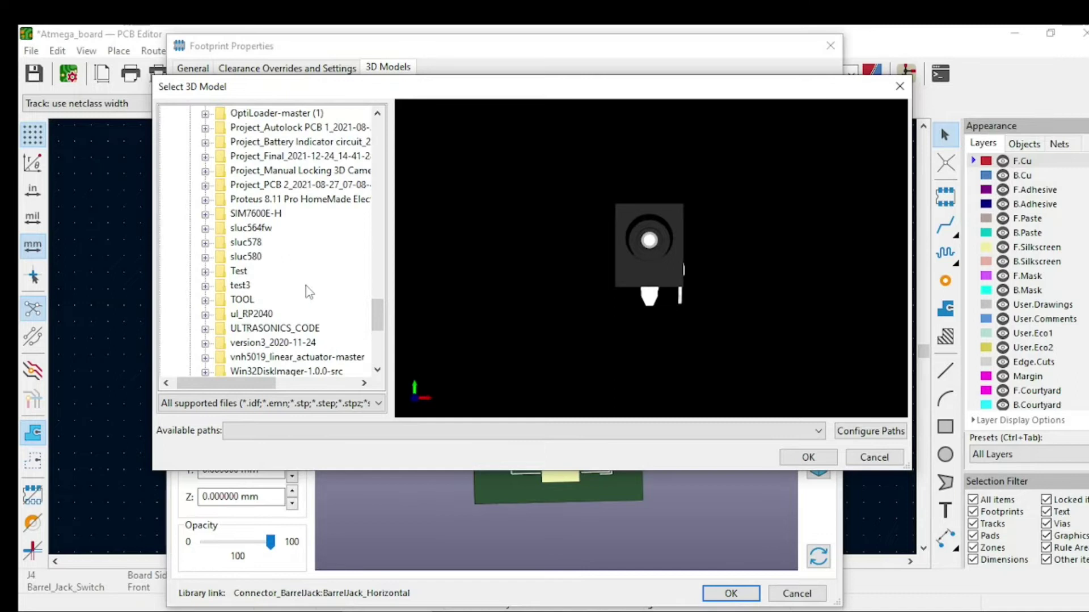
scroll(243, 288, up, 5)
scroll(246, 289, up, 6)
scroll(266, 305, down, 3)
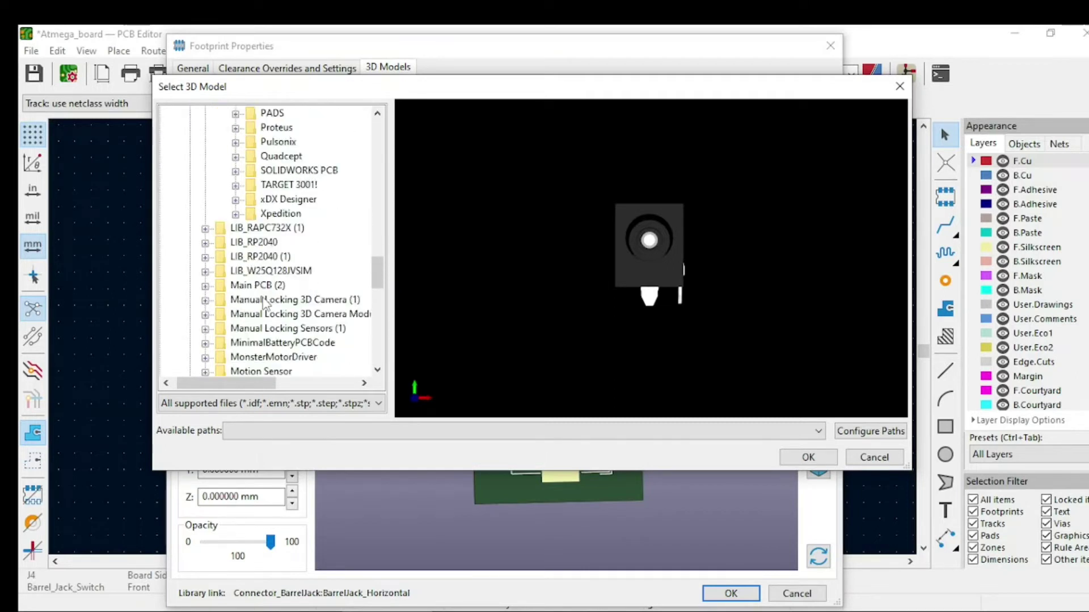
click(205, 229)
click(220, 243)
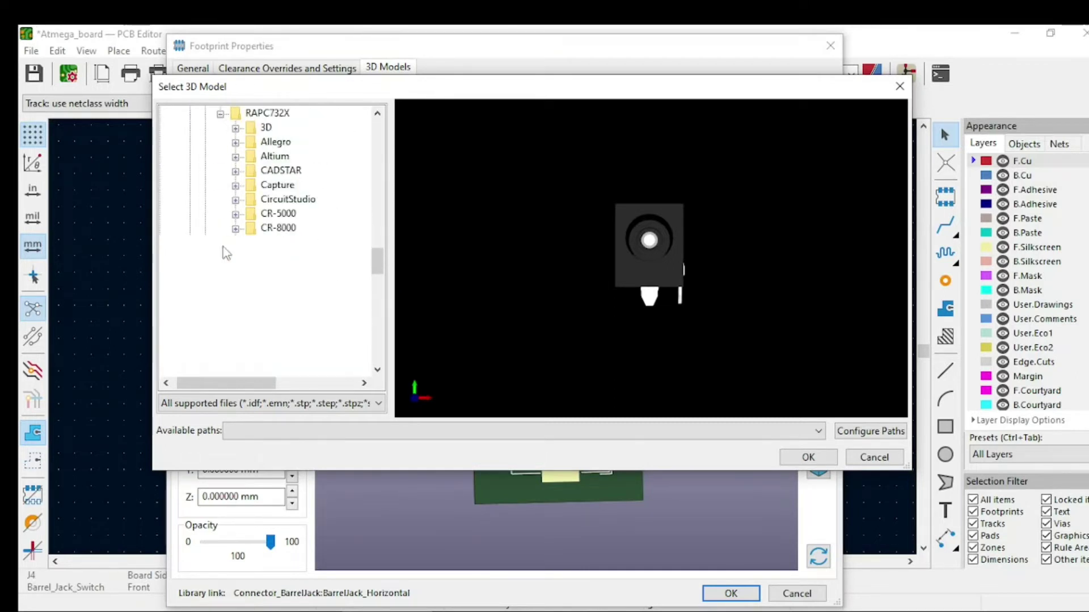
scroll(239, 141, up, 4)
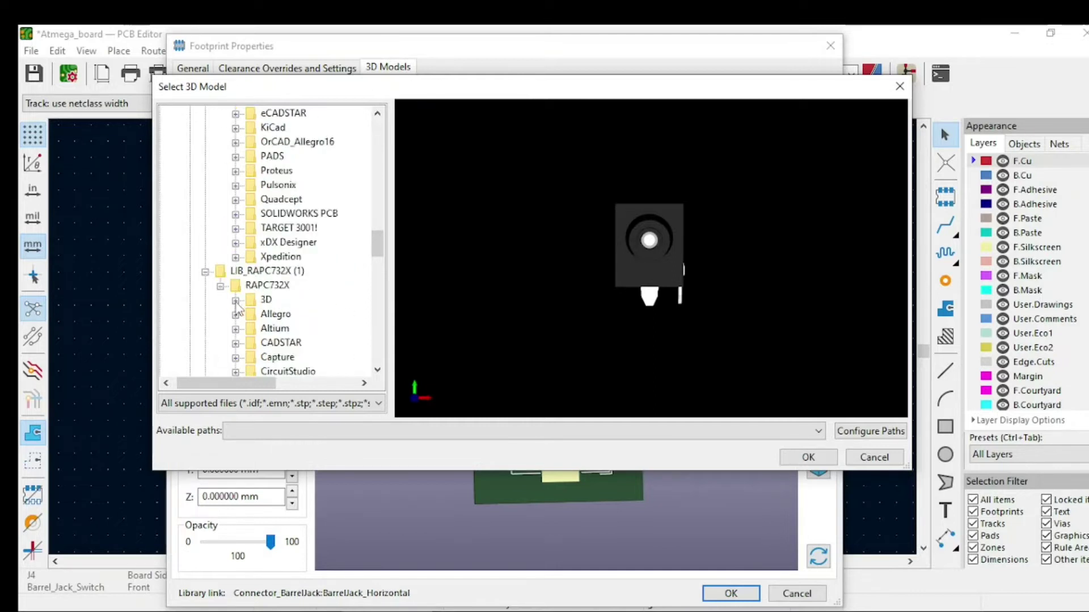
click(236, 299)
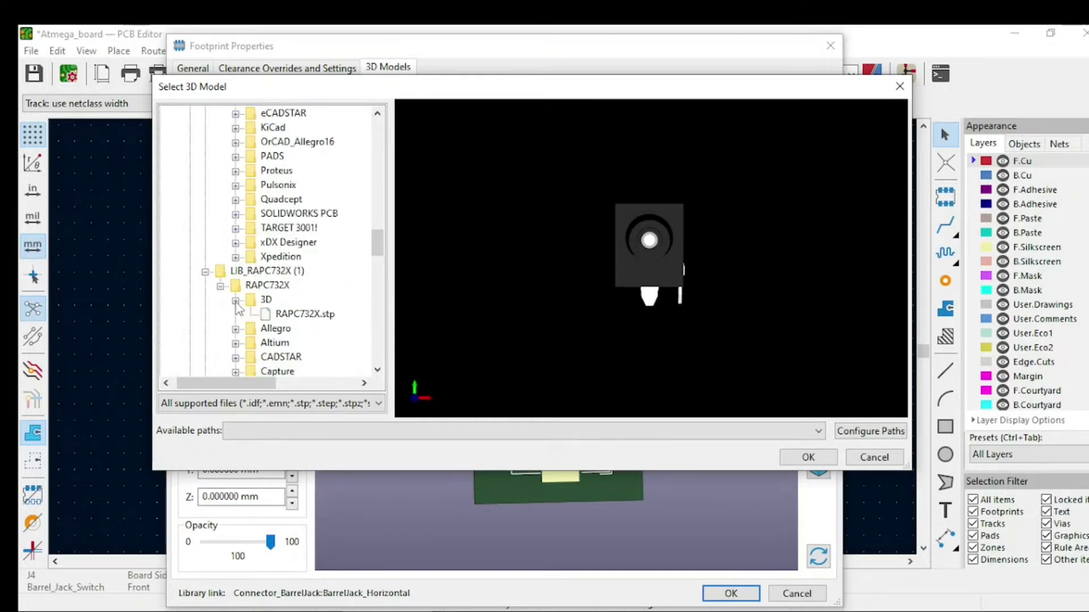
click(306, 317)
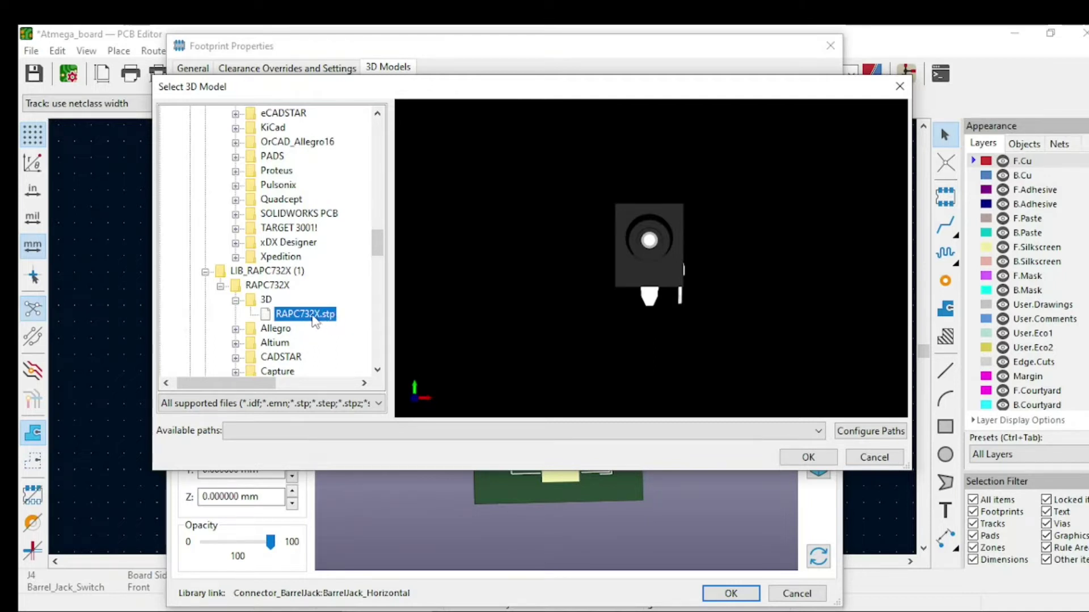
Step: Confirm the RAPC732X.stp model and set its X rotation to -90°
click(808, 457)
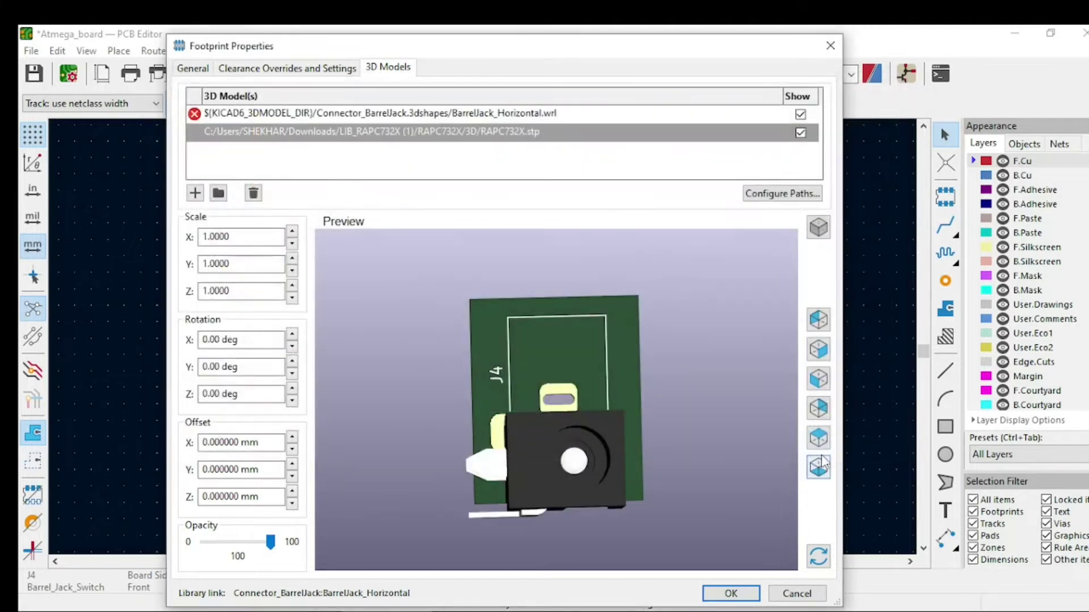
mouse_move(531, 392)
mouse_down()
mouse_move(456, 430)
mouse_move(556, 465)
mouse_move(543, 445)
mouse_move(576, 473)
mouse_move(574, 357)
mouse_up()
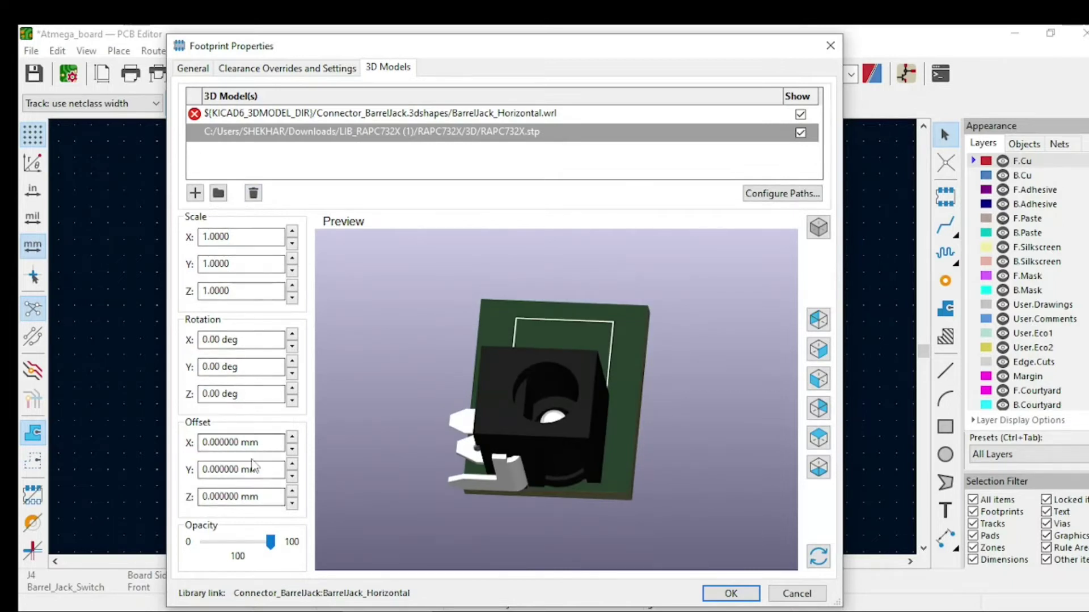
click(291, 335)
click(291, 336)
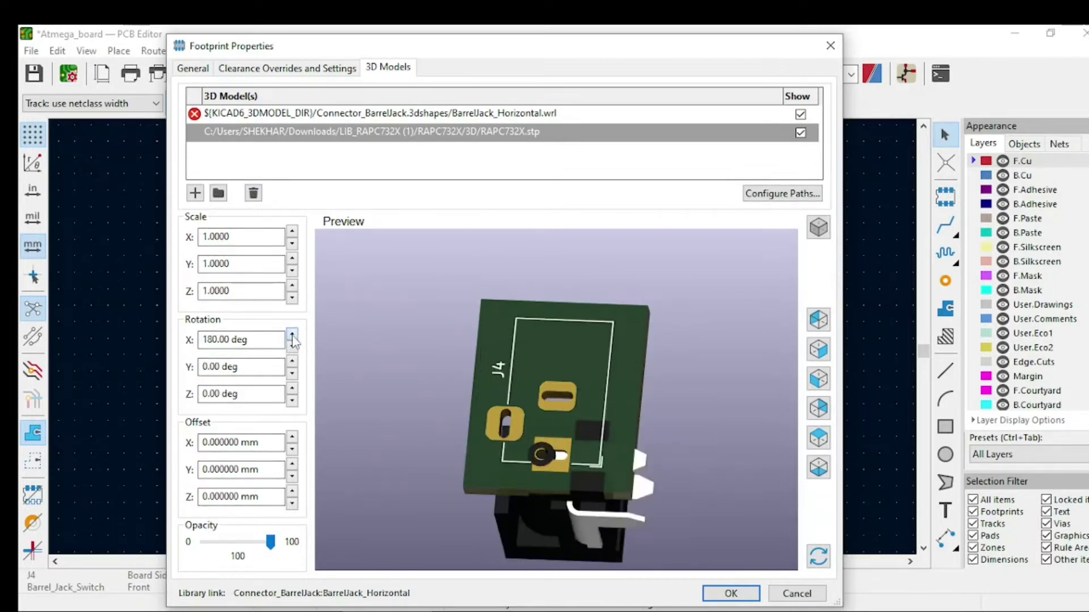
click(292, 345)
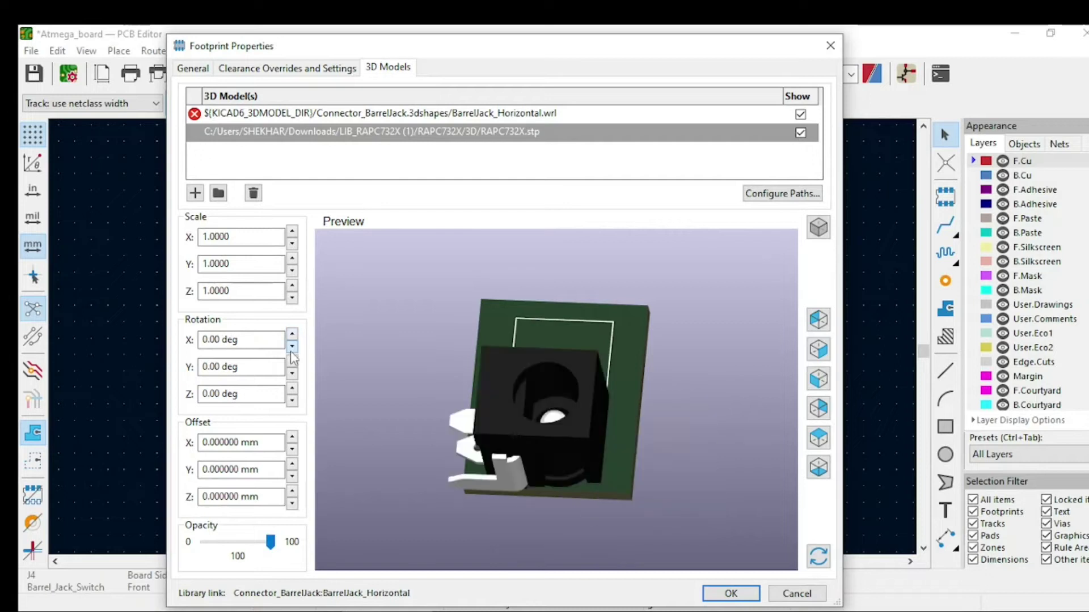
click(292, 346)
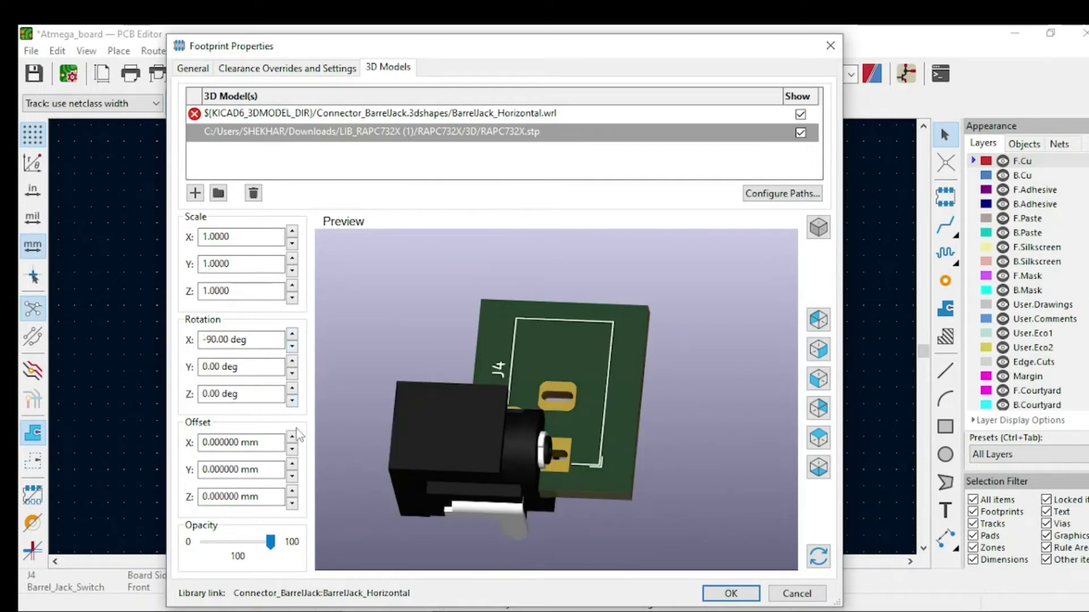
Step: Keep Y rotation at 0°, rotate Z to 90°, and enter a 1.5 mm X offset
click(292, 361)
click(291, 373)
click(297, 394)
mouse_move(538, 460)
mouse_down()
mouse_move(632, 377)
mouse_move(627, 451)
mouse_move(455, 432)
mouse_up()
text(1.5)
key(Tab)
text(7)
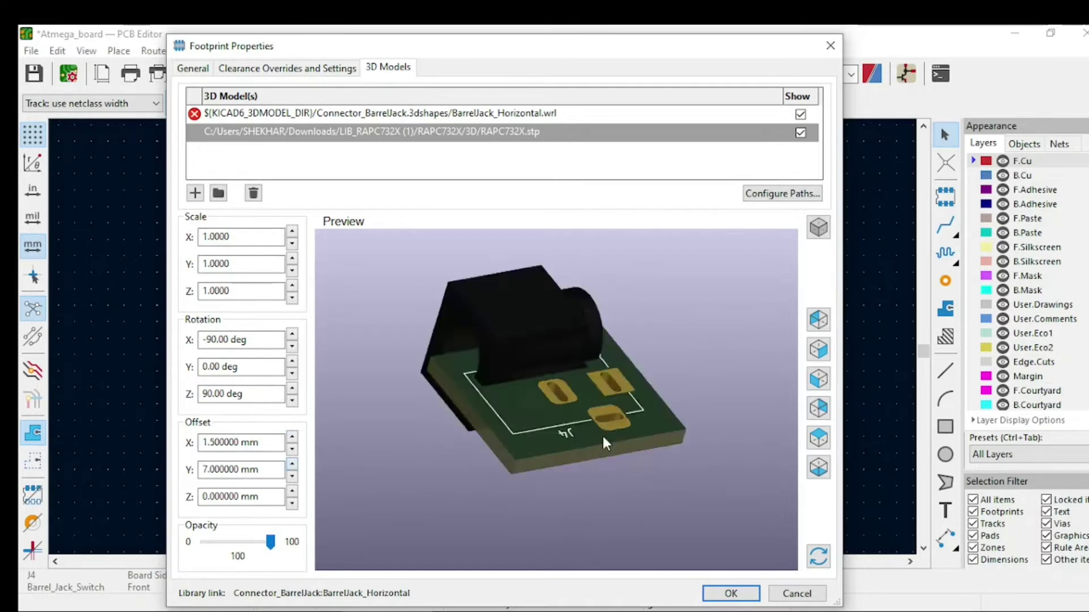
Step: Keep Z rotation at 90° and try X offsets from 3.5 mm down to 1 mm
click(292, 402)
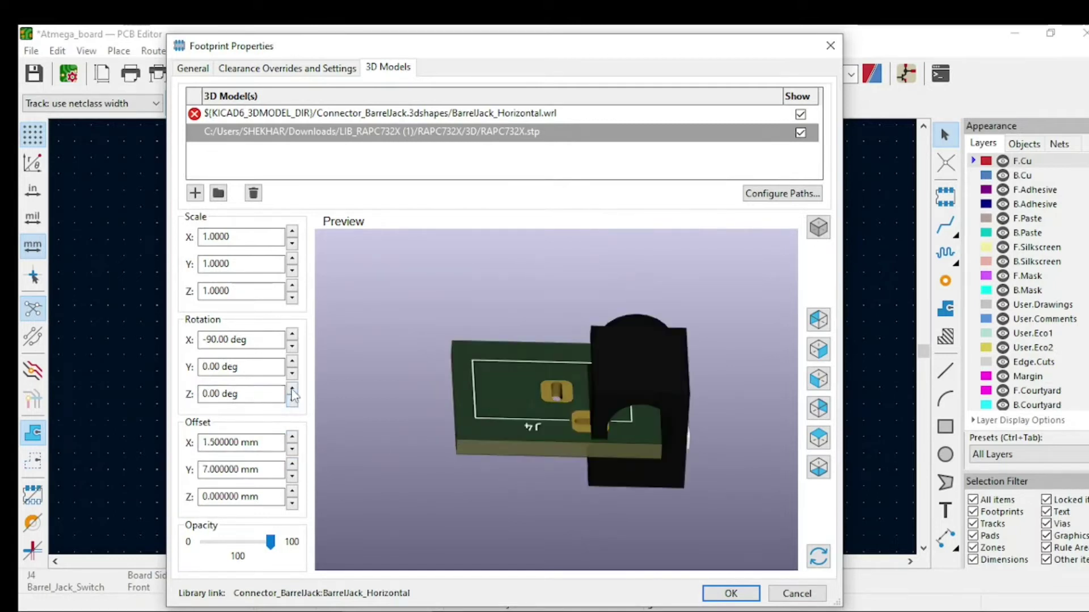
click(292, 390)
click(292, 439)
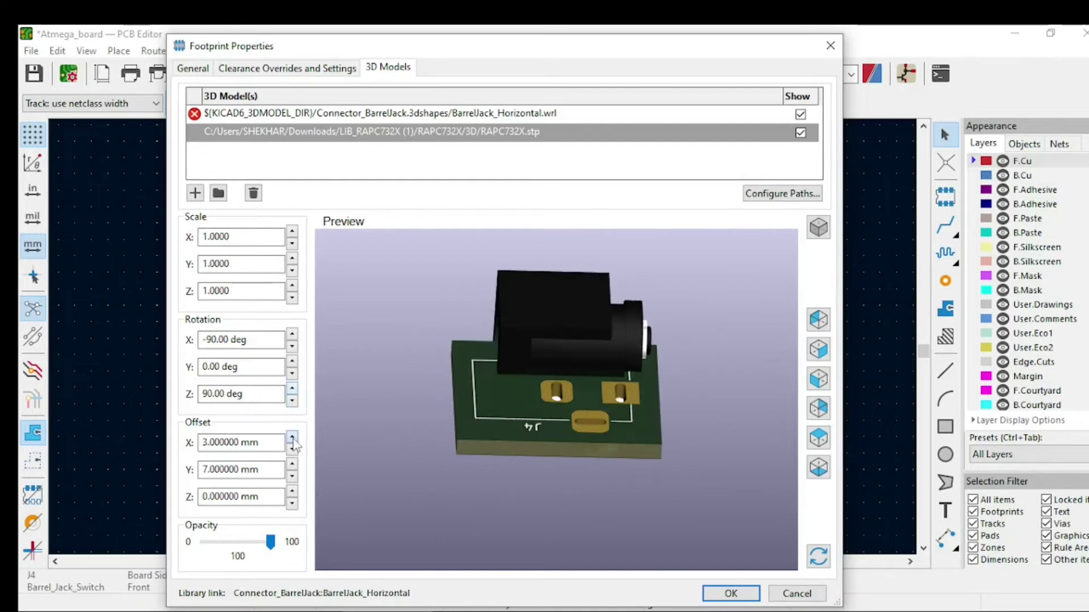
click(292, 440)
mouse_move(674, 379)
mouse_down()
mouse_move(673, 422)
mouse_move(659, 388)
mouse_move(558, 398)
mouse_move(546, 411)
mouse_up()
click(292, 450)
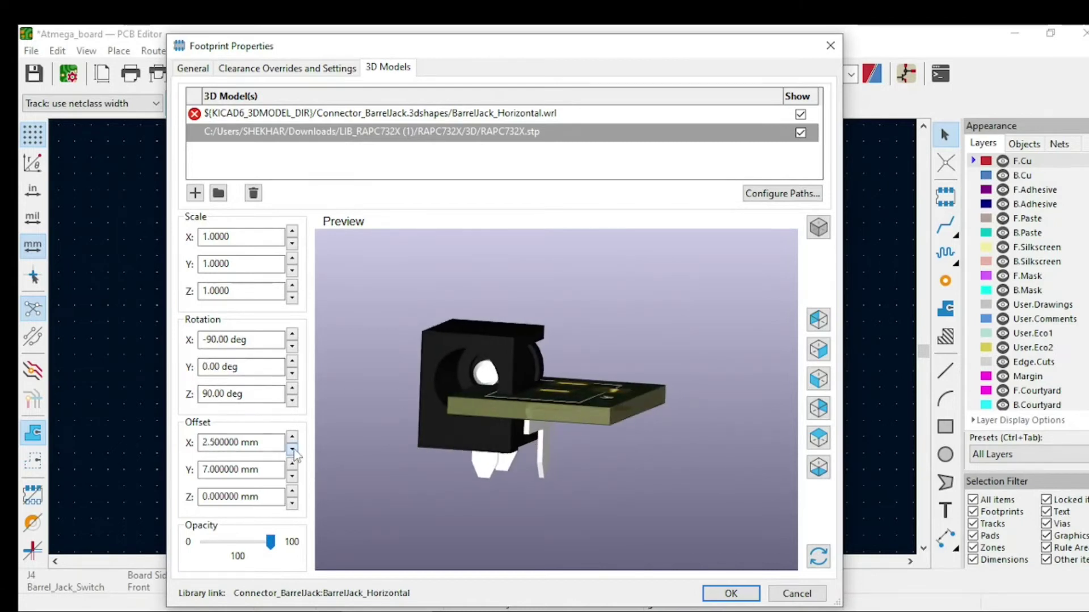
click(291, 449)
click(291, 439)
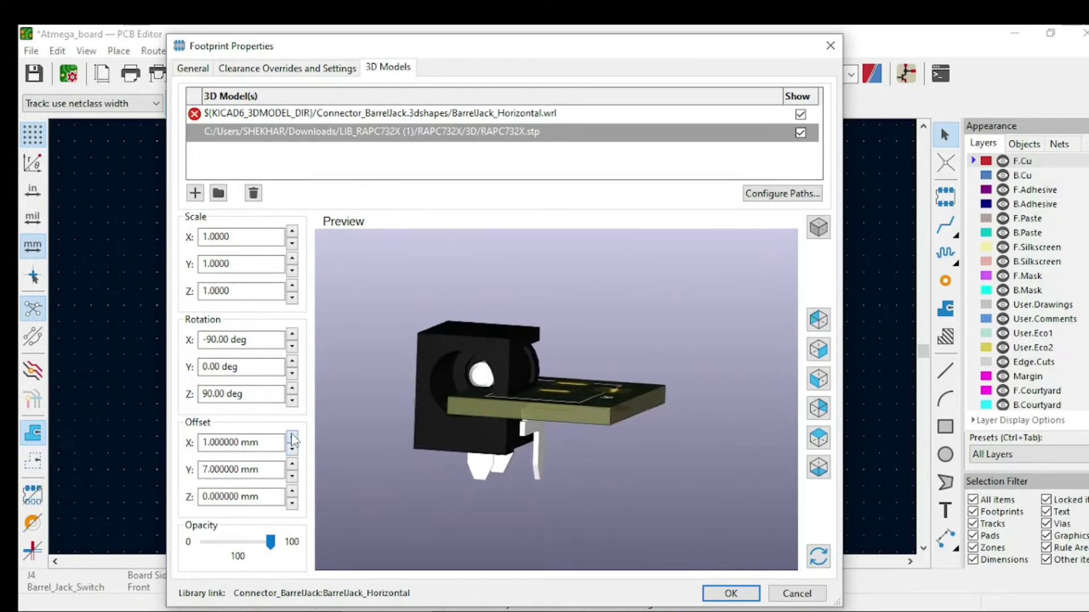
Step: Lower the Y offset in half-millimetre steps, then bring it back to -0.5 mm
click(294, 476)
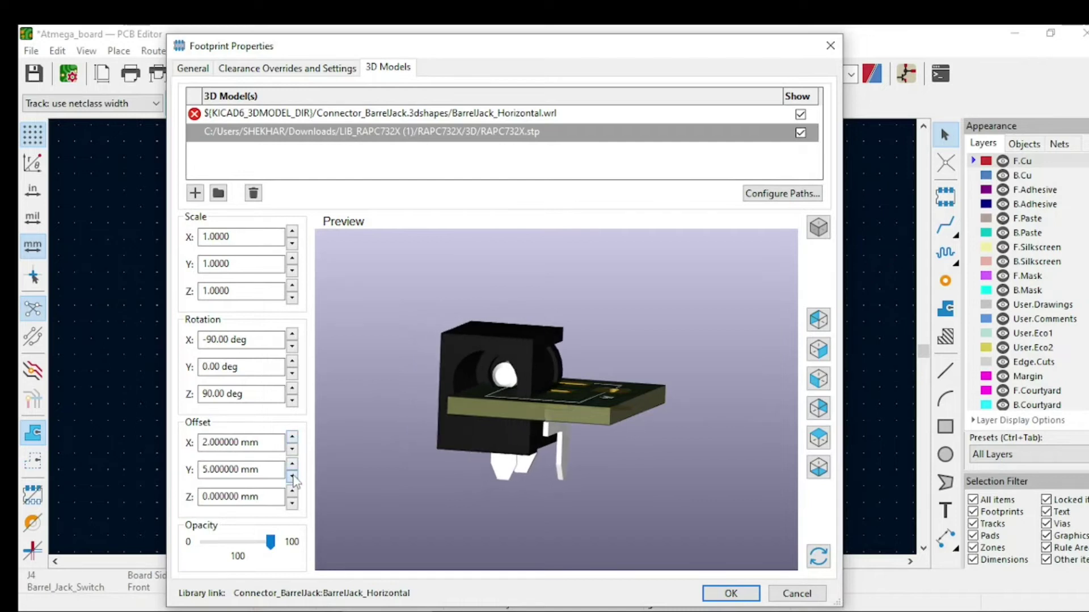
click(293, 476)
drag(447, 458, 382, 496)
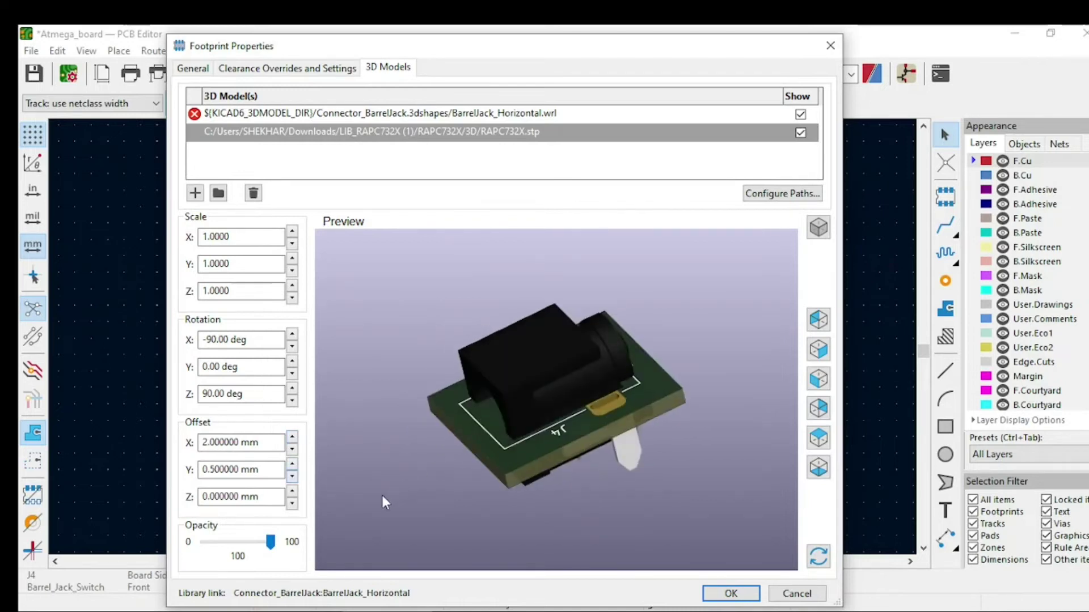
click(292, 477)
click(293, 477)
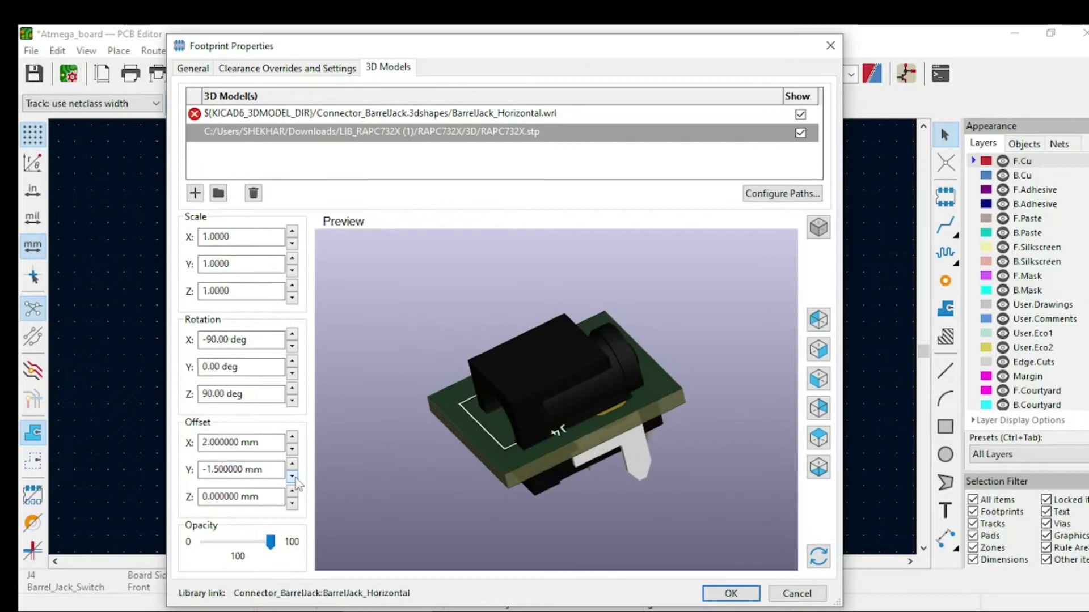
click(291, 465)
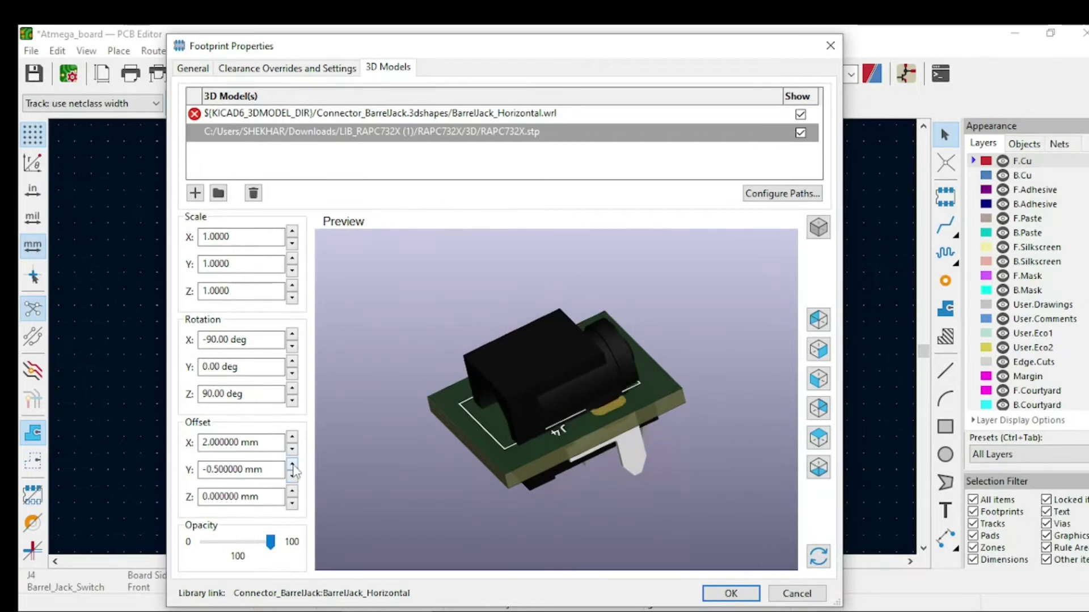
Step: Raise the model to 5.5 mm Z, then set Y to 0.5 mm and X to 1 mm
click(292, 491)
click(292, 492)
click(292, 491)
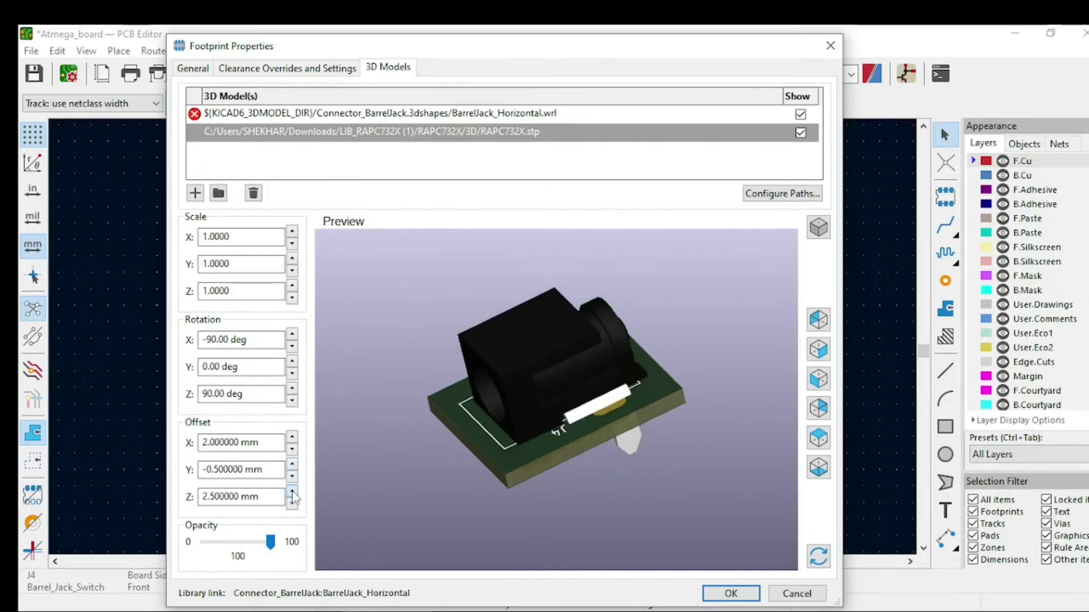
click(292, 492)
click(293, 492)
click(292, 493)
click(291, 492)
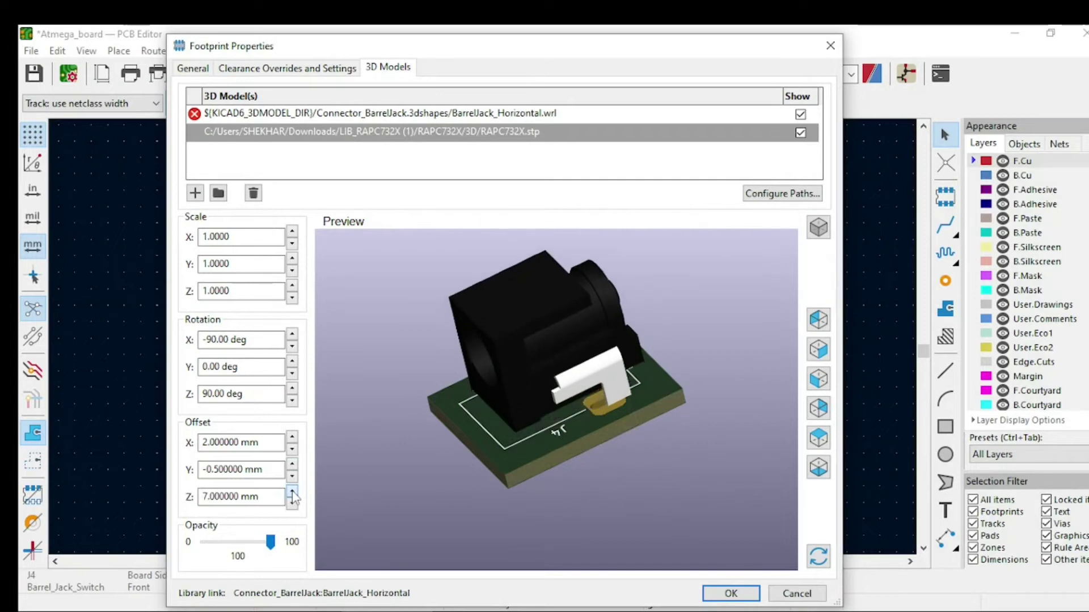
click(292, 502)
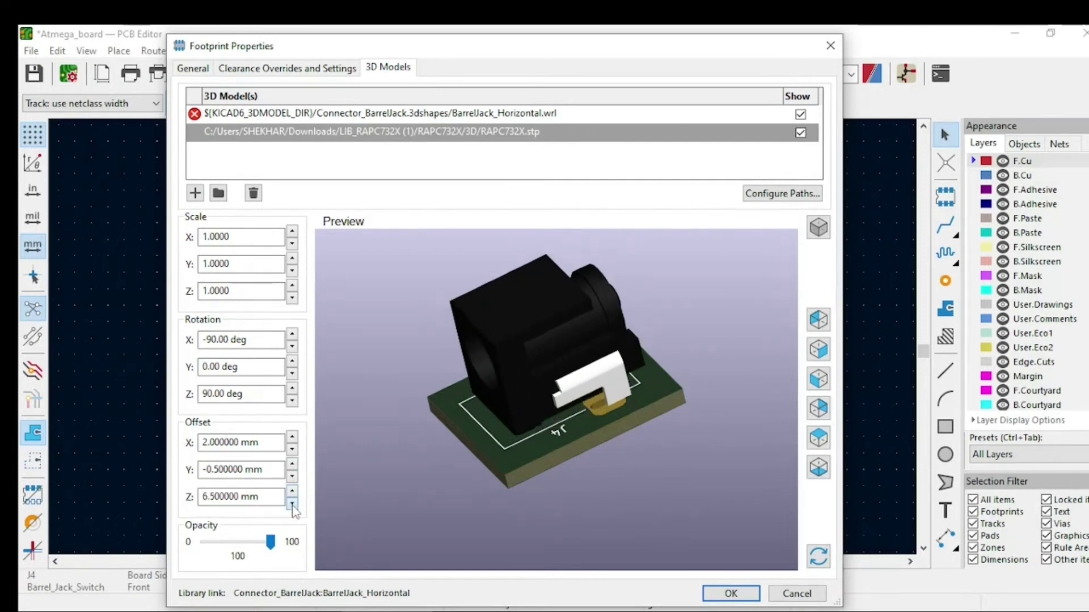
click(292, 475)
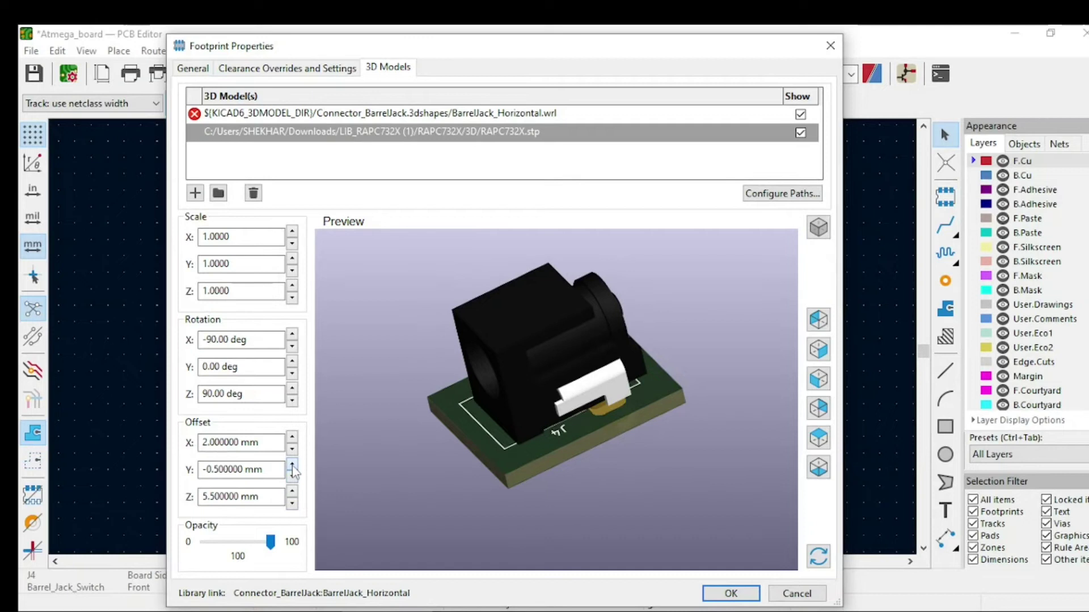
click(291, 465)
click(292, 450)
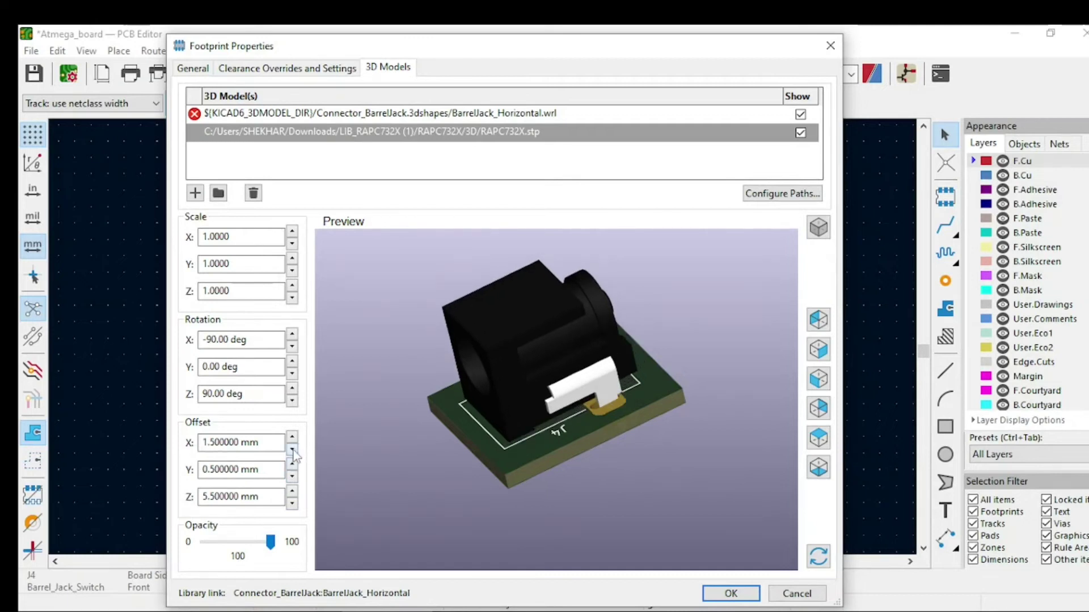
Step: Try Z heights of 5 mm and 6 mm, and set the Y offset to 0 mm
mouse_move(468, 442)
mouse_down()
mouse_move(624, 385)
mouse_move(549, 440)
mouse_move(597, 423)
mouse_move(545, 448)
mouse_up()
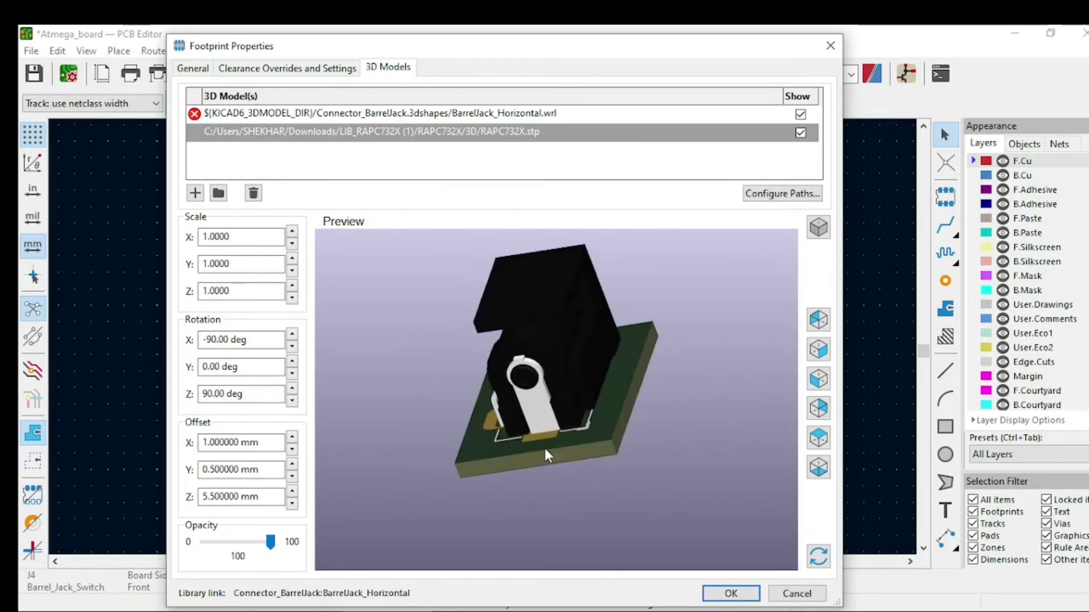
click(292, 503)
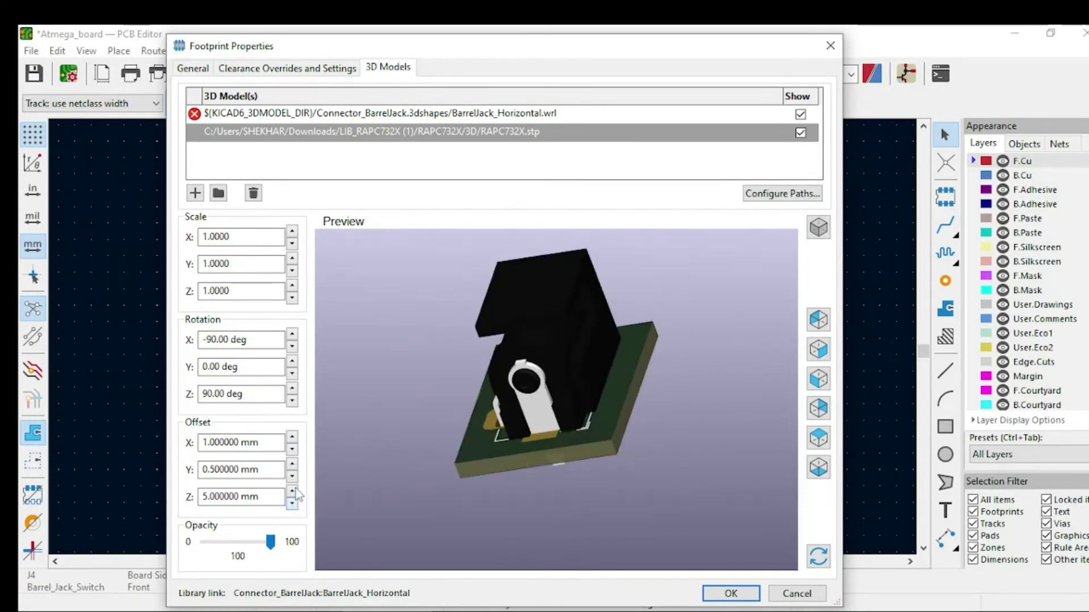
click(292, 491)
click(292, 491)
drag(485, 481, 538, 475)
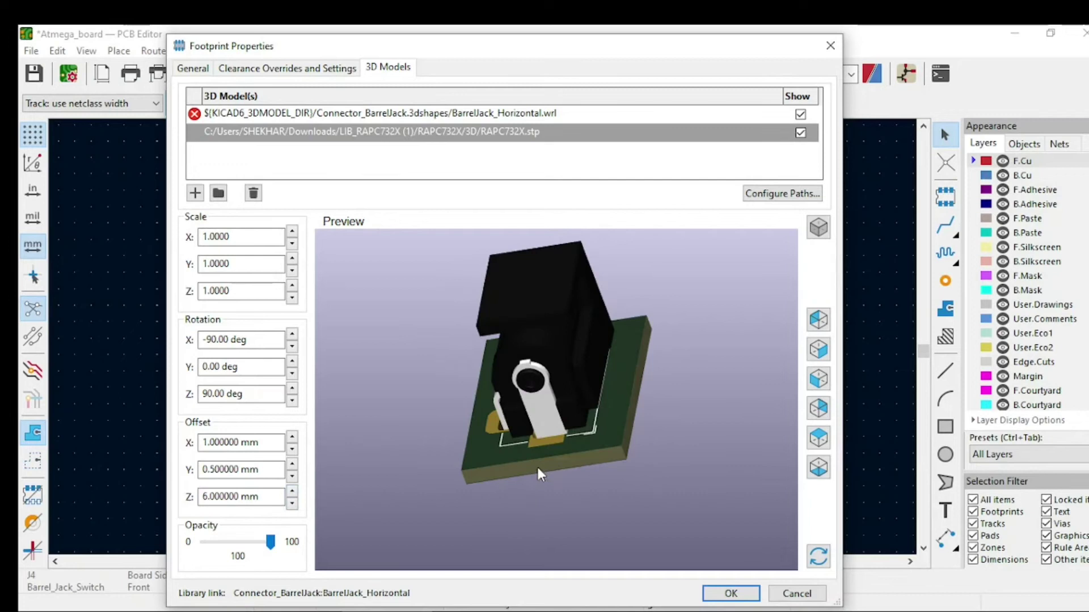
click(292, 464)
click(292, 475)
click(292, 475)
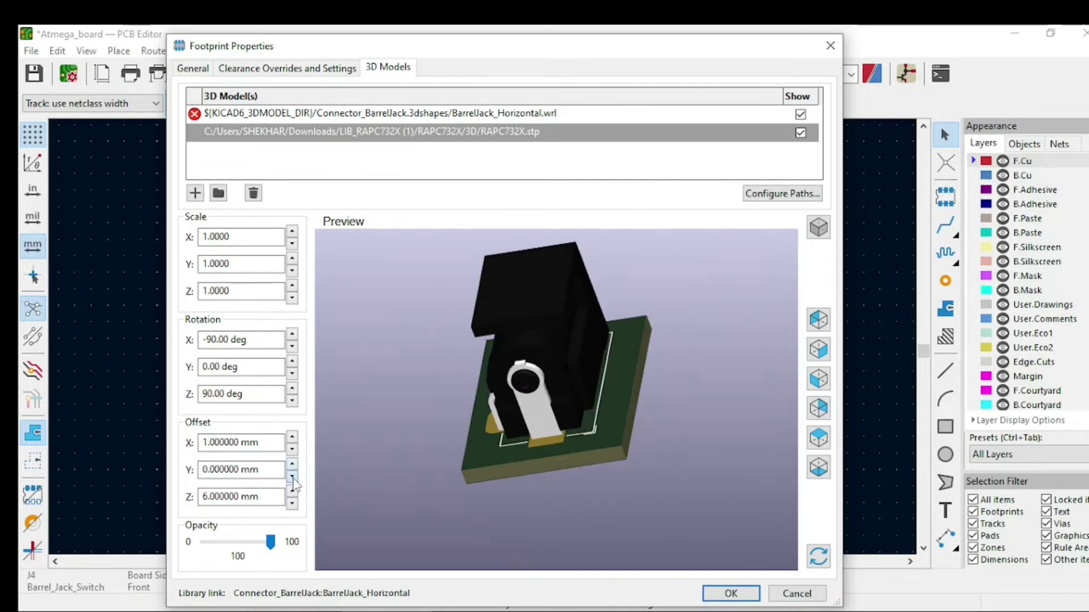
Step: Keep X at 1 mm and set Z to 5.5 mm while checking alignment in the preview
mouse_move(530, 439)
mouse_down()
mouse_move(663, 451)
mouse_move(493, 404)
mouse_move(557, 332)
mouse_move(473, 507)
mouse_move(471, 463)
mouse_move(435, 465)
mouse_up()
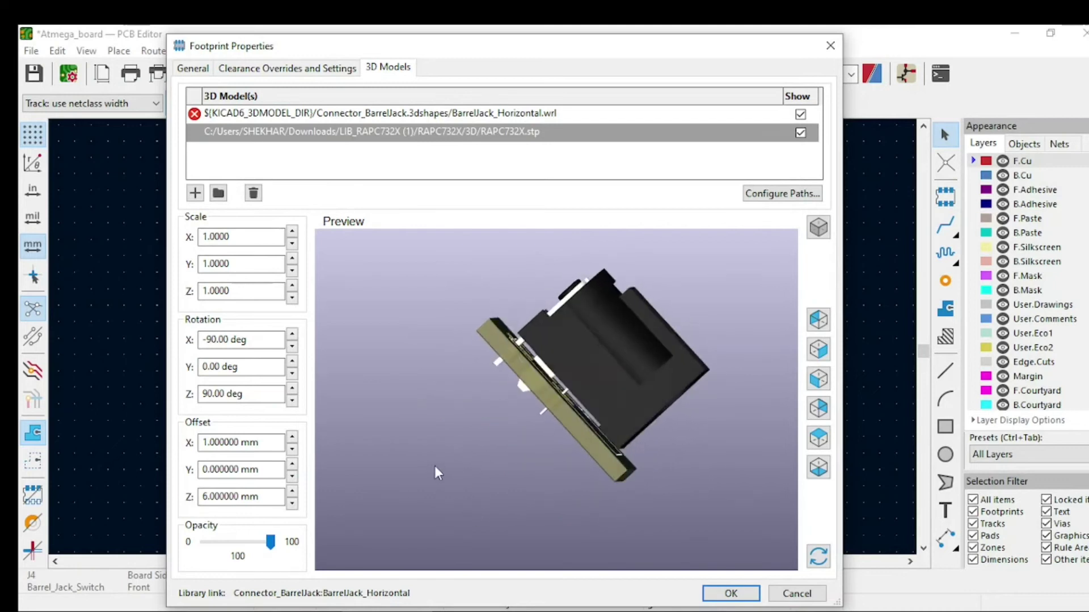
click(292, 450)
click(292, 437)
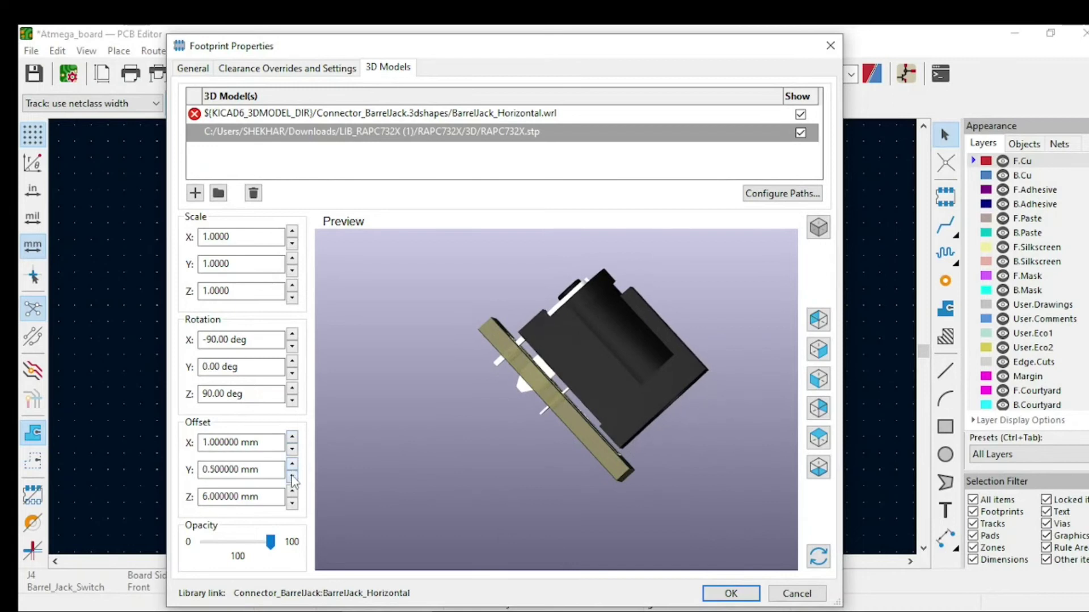
mouse_move(519, 404)
mouse_down()
mouse_move(405, 452)
mouse_move(401, 472)
mouse_move(466, 469)
mouse_move(549, 422)
mouse_move(530, 336)
mouse_move(455, 397)
mouse_move(465, 460)
mouse_move(527, 441)
mouse_up()
click(296, 501)
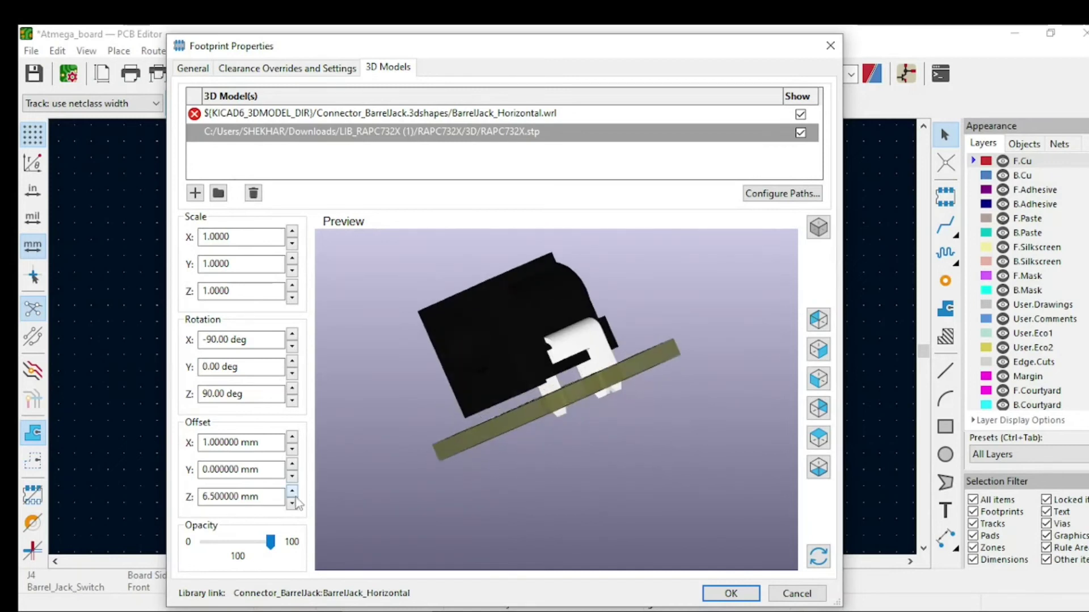
mouse_move(583, 396)
mouse_down()
mouse_move(535, 487)
mouse_move(656, 383)
mouse_move(592, 487)
mouse_move(634, 485)
mouse_move(563, 386)
mouse_move(664, 376)
mouse_move(588, 503)
mouse_move(609, 496)
mouse_move(529, 354)
mouse_move(612, 466)
mouse_move(629, 371)
mouse_move(605, 465)
mouse_up()
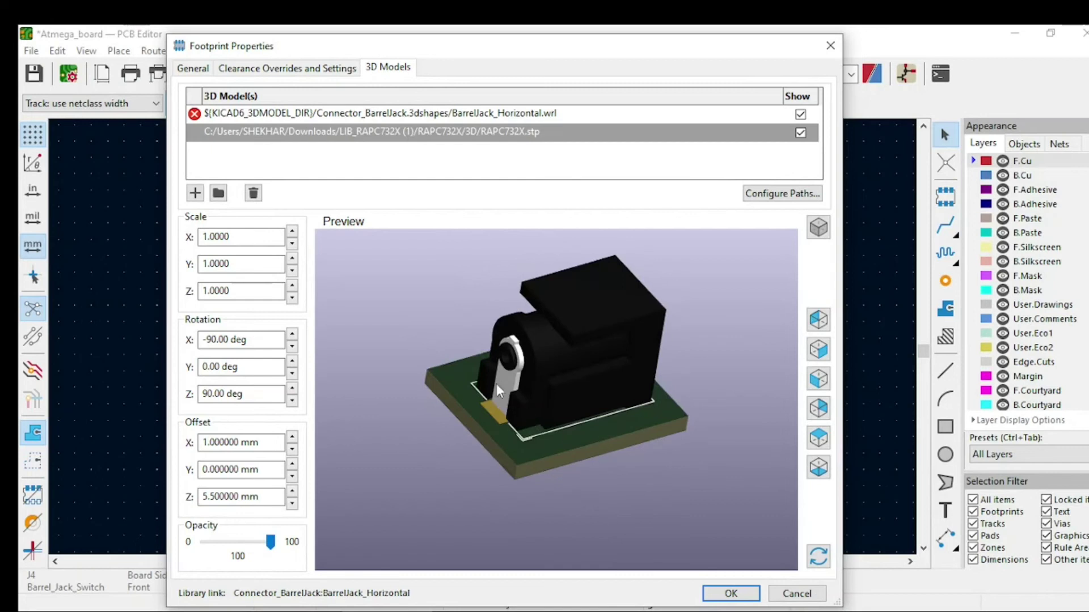
mouse_move(496, 384)
mouse_down()
mouse_move(469, 493)
mouse_move(699, 449)
mouse_up()
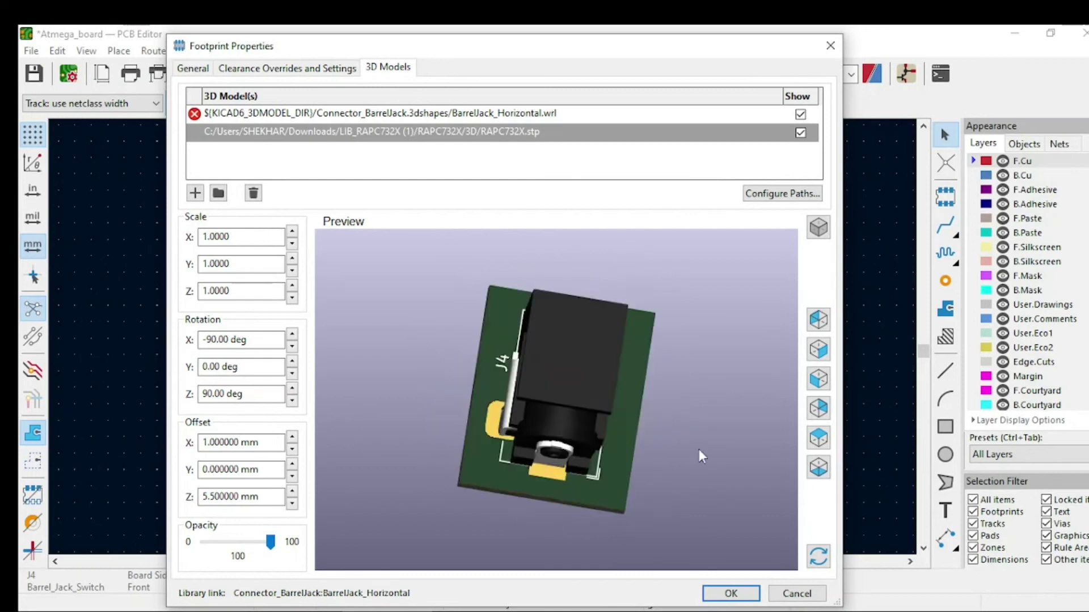
Step: Apply J4's 3D model settings and open the board in the 3D Viewer
click(732, 594)
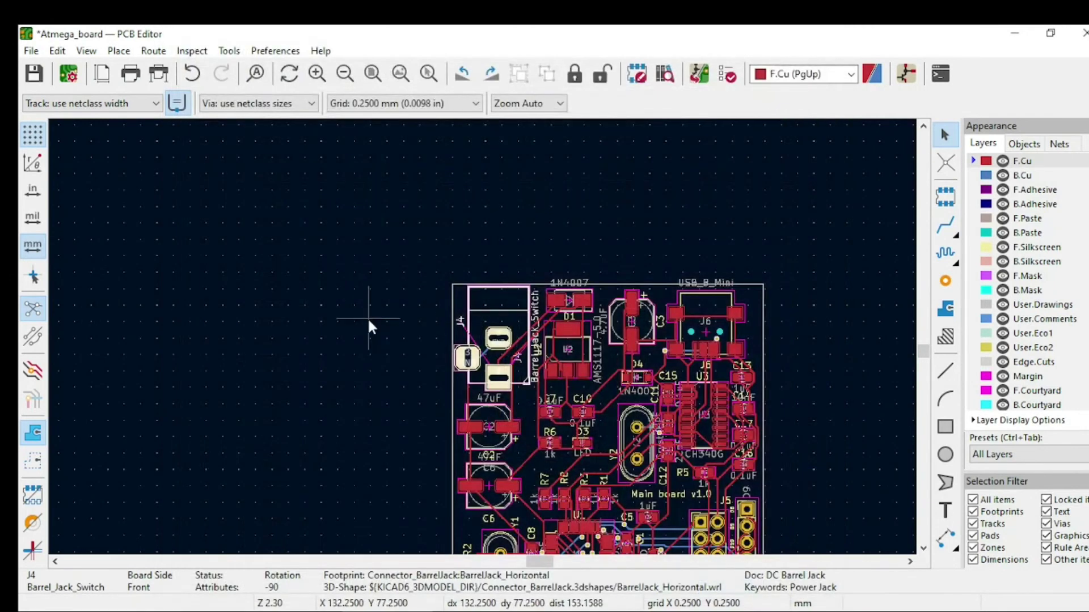
scroll(491, 358, up, 3)
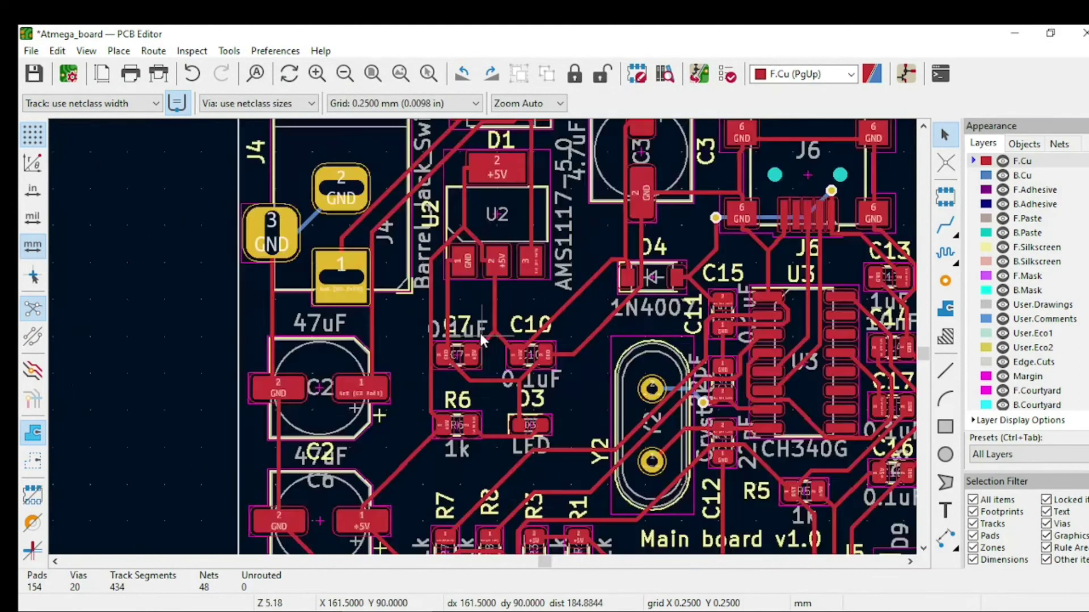
scroll(482, 343, up, 2)
scroll(482, 342, down, 5)
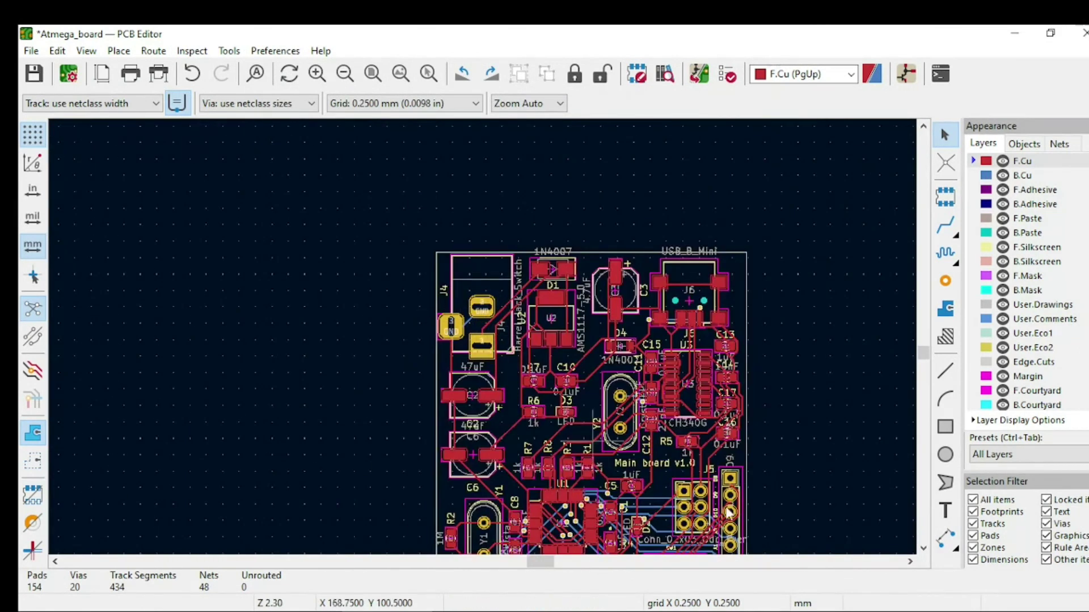
click(88, 51)
click(128, 113)
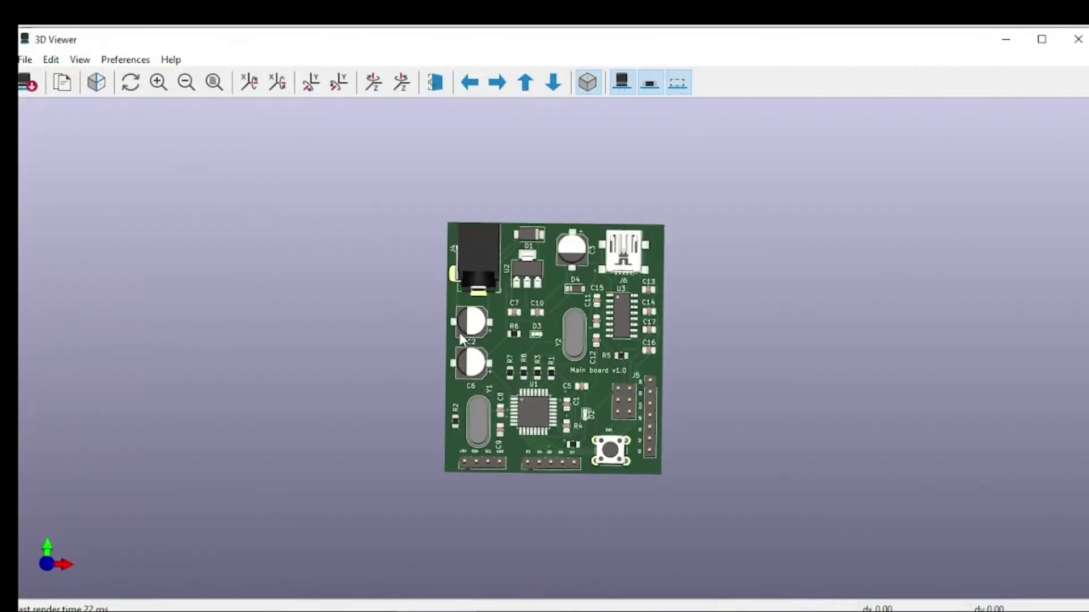
Step: Tilt the rendered board into perspective to see the RAPC732X jack upright at J4
drag(460, 333, 476, 250)
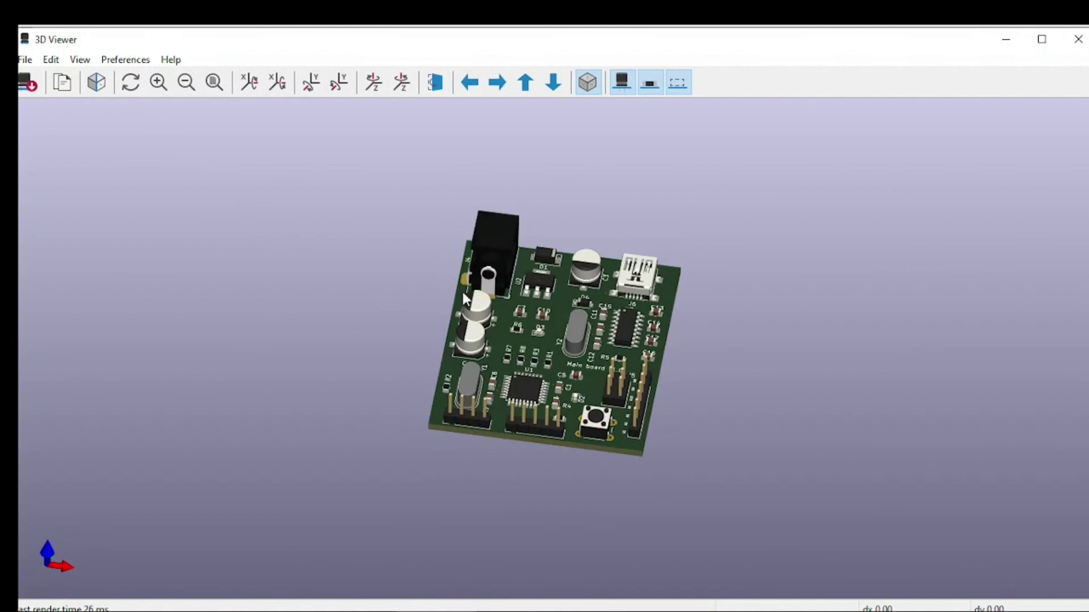